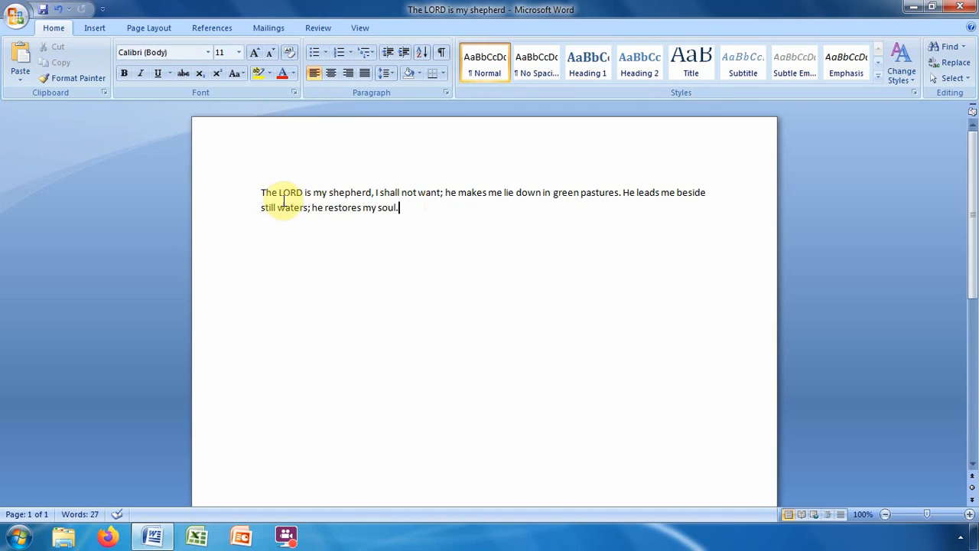
Copy the whole shepherd paragraph and paste the copy on a new line directly below it.
click(261, 192)
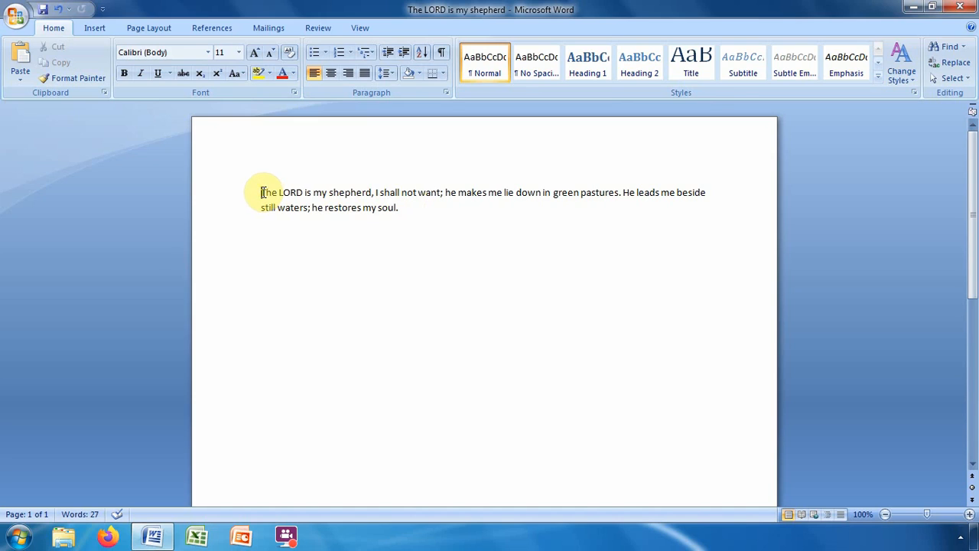
drag(261, 191, 398, 209)
key(ctrl+c)
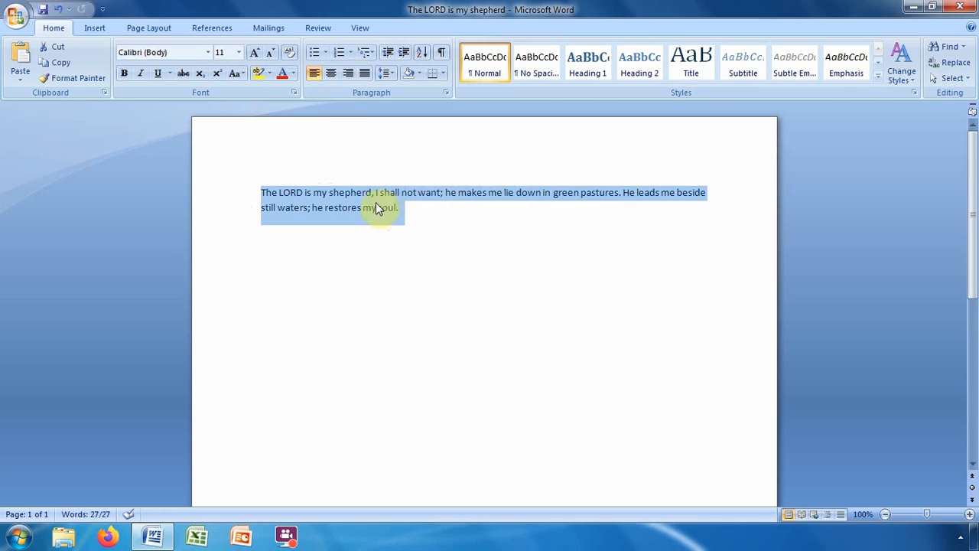
right_click(369, 205)
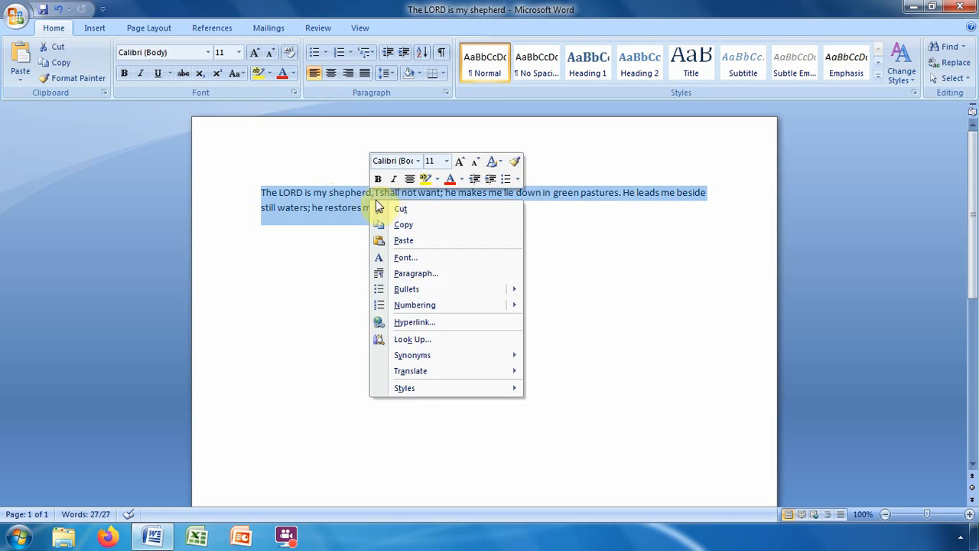
click(404, 225)
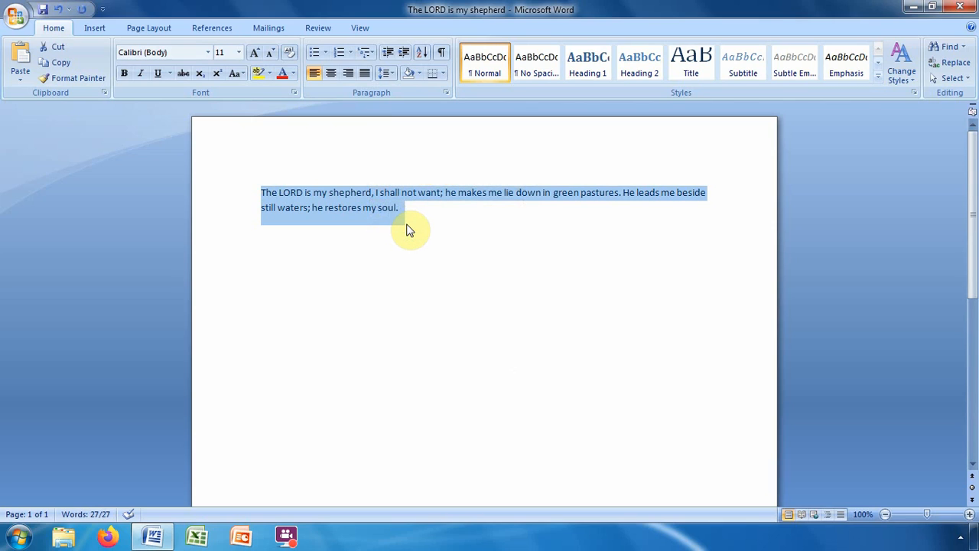
click(403, 222)
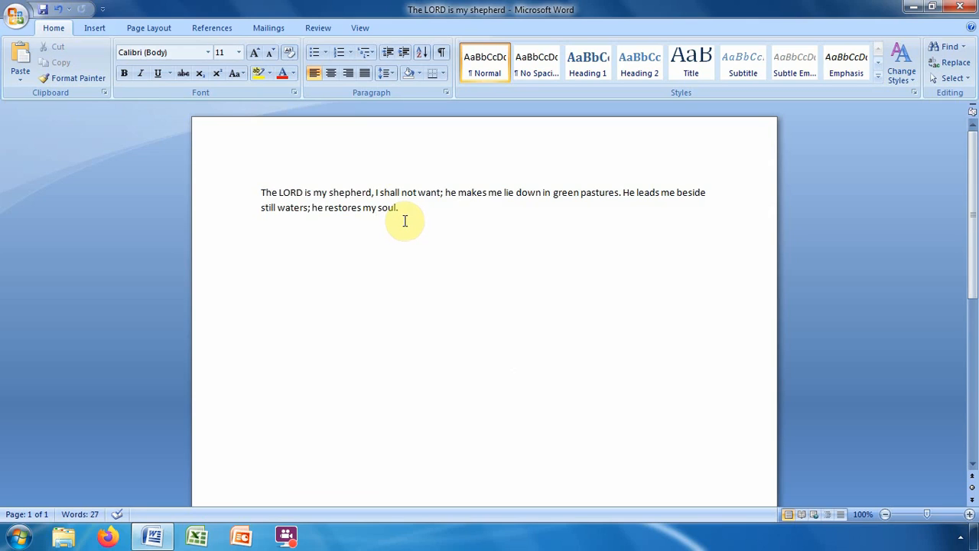
key(Return)
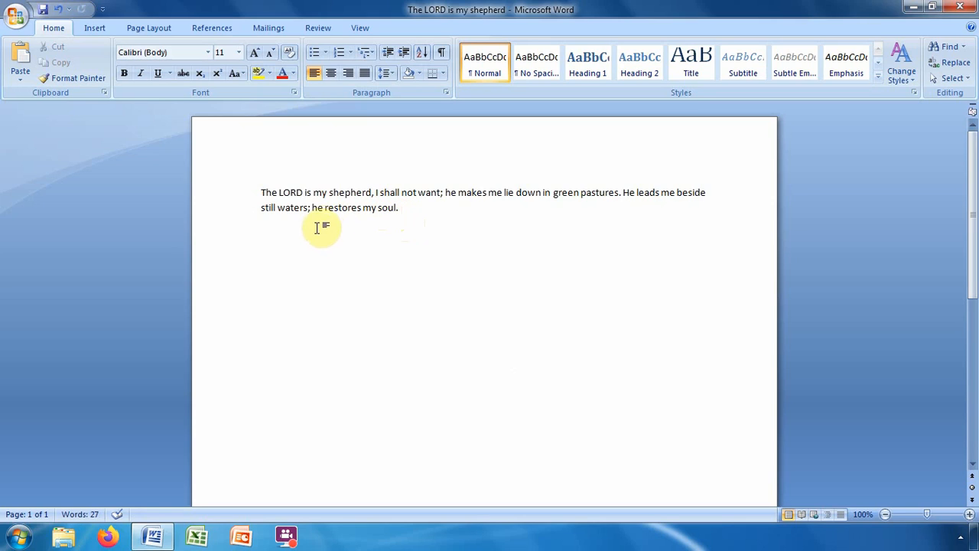
right_click(270, 233)
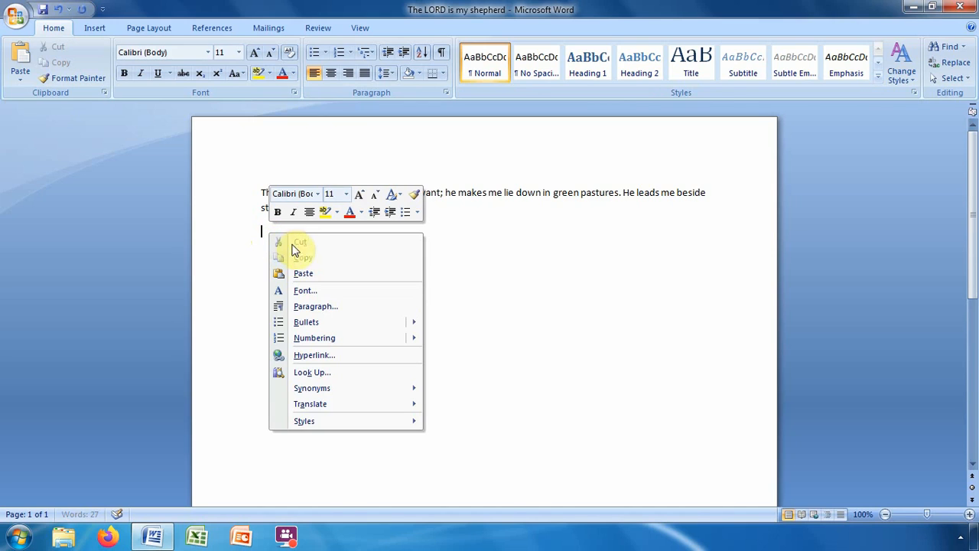
click(309, 276)
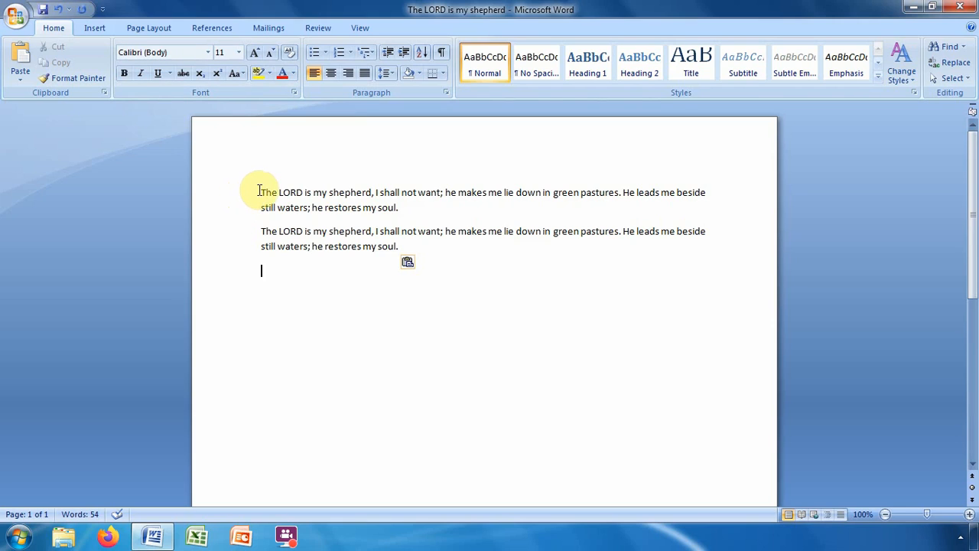
Change the font of the entire first paragraph to Batang.
drag(261, 191, 398, 209)
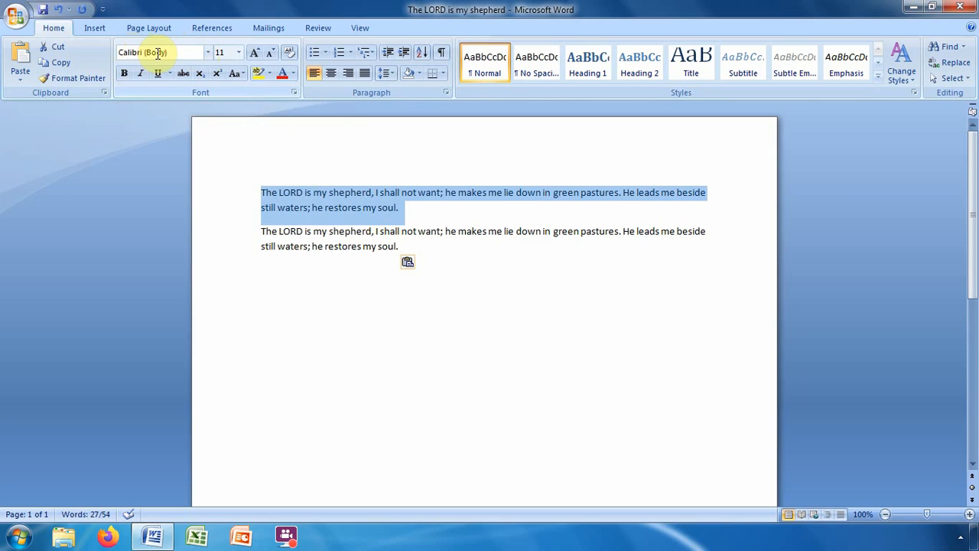
click(207, 52)
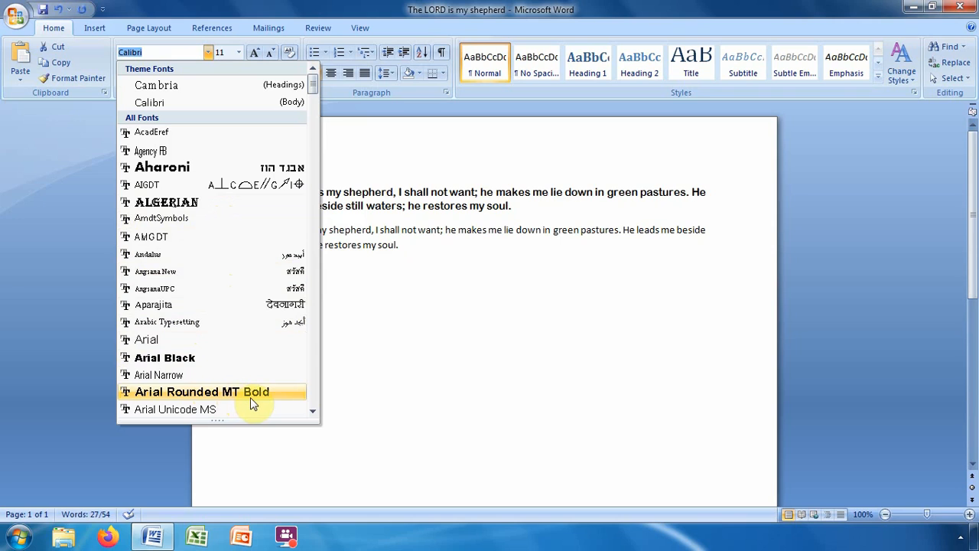
click(313, 413)
click(314, 413)
click(313, 413)
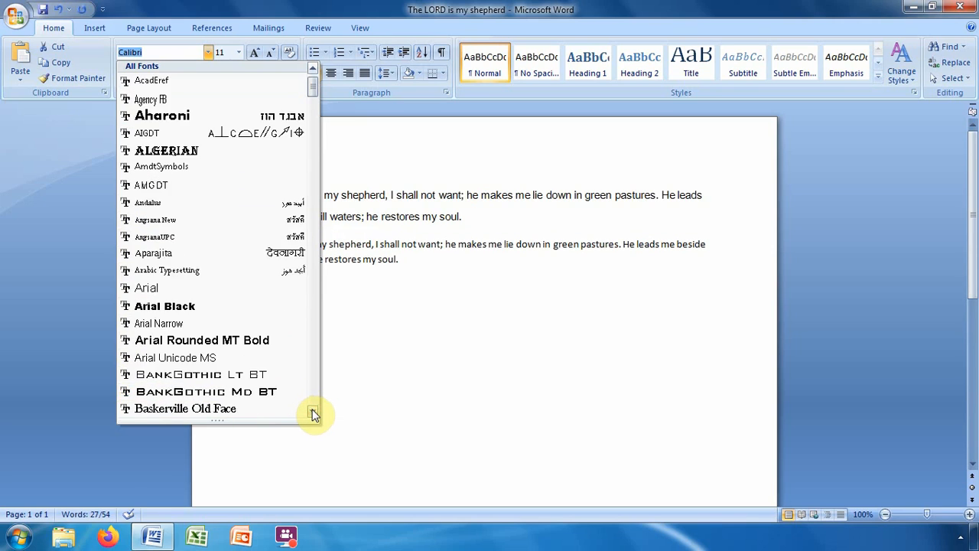
click(313, 413)
click(314, 413)
click(314, 413)
click(314, 412)
click(313, 413)
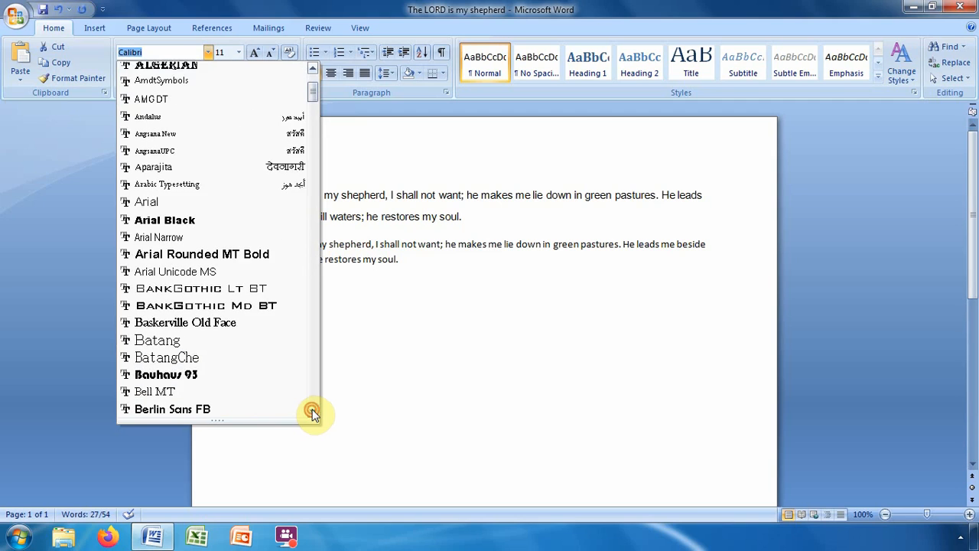
click(314, 413)
click(312, 413)
click(312, 413)
click(312, 413)
click(312, 413)
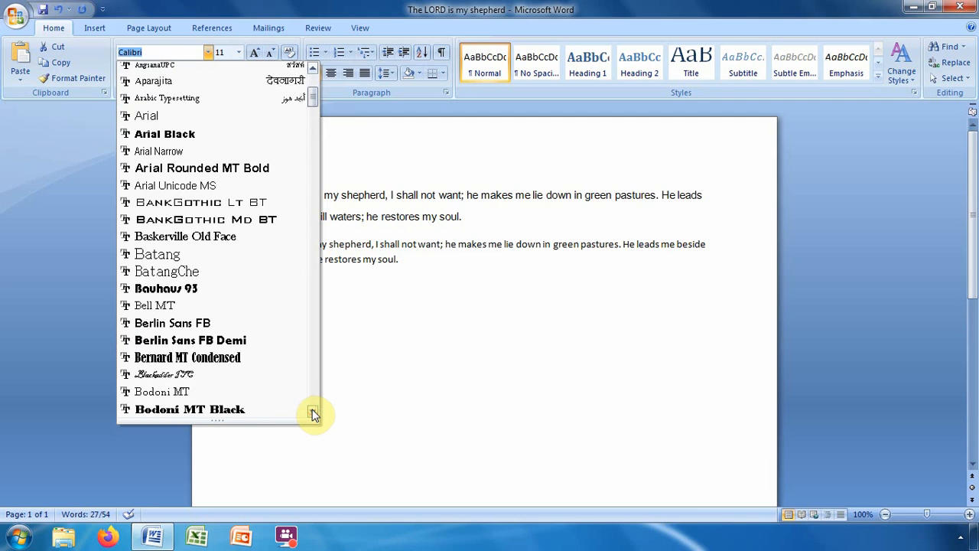
click(312, 413)
click(314, 413)
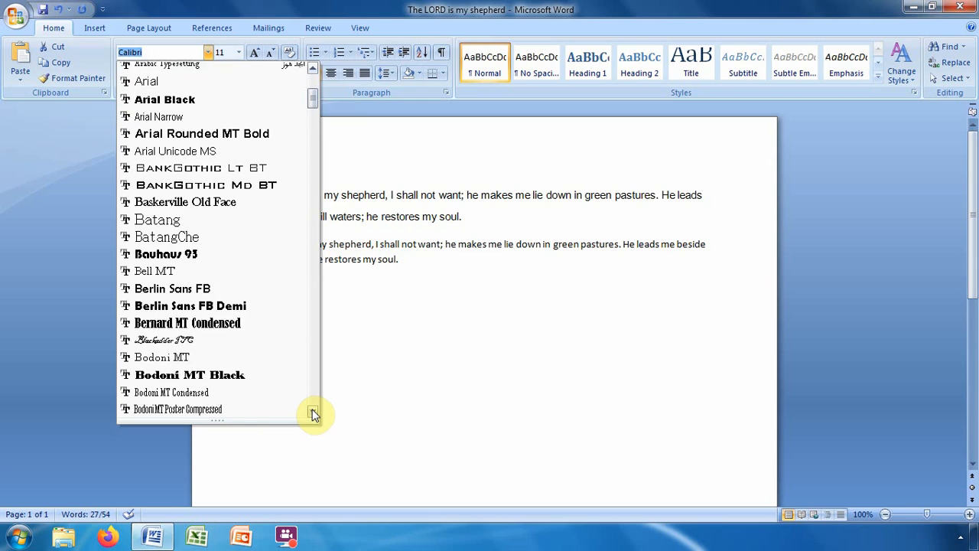
click(313, 413)
click(314, 413)
click(313, 413)
click(313, 413)
click(313, 413)
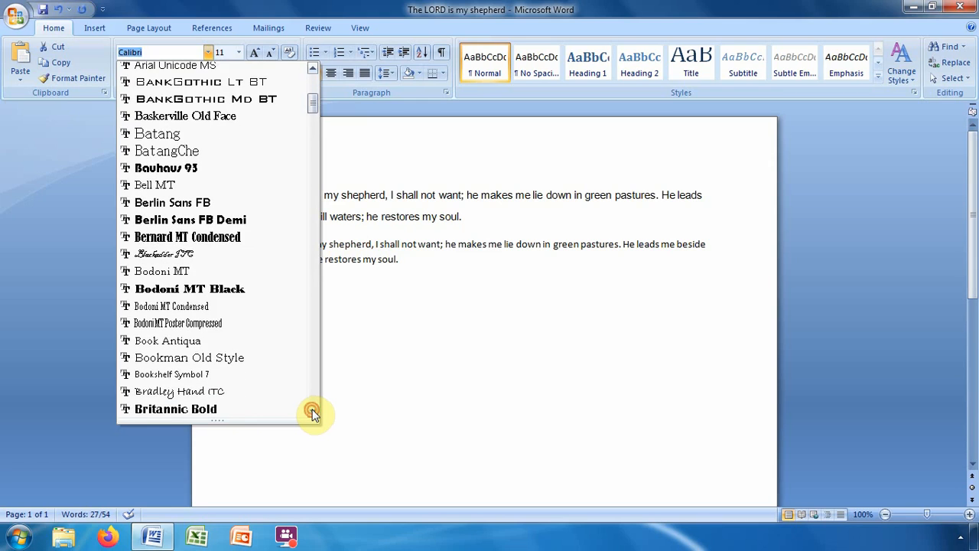
click(313, 413)
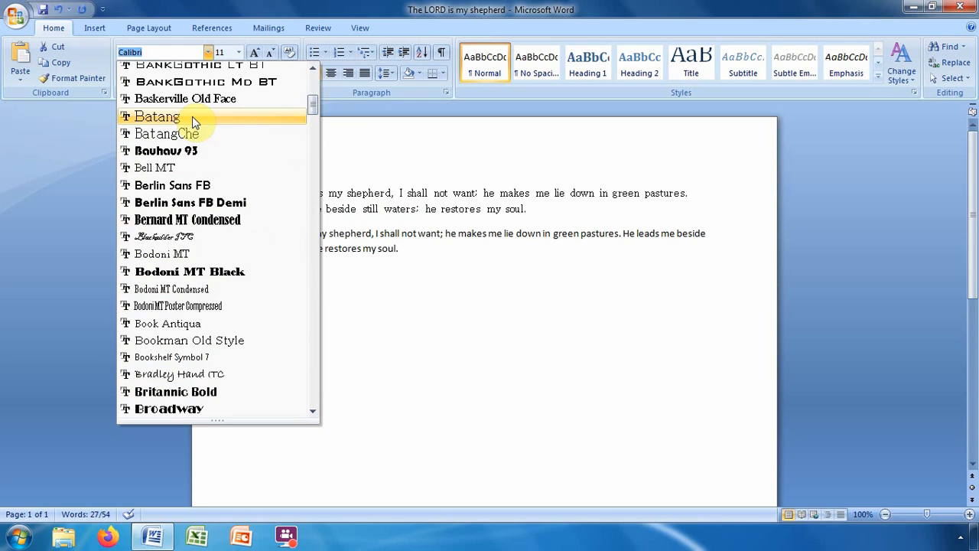
click(130, 116)
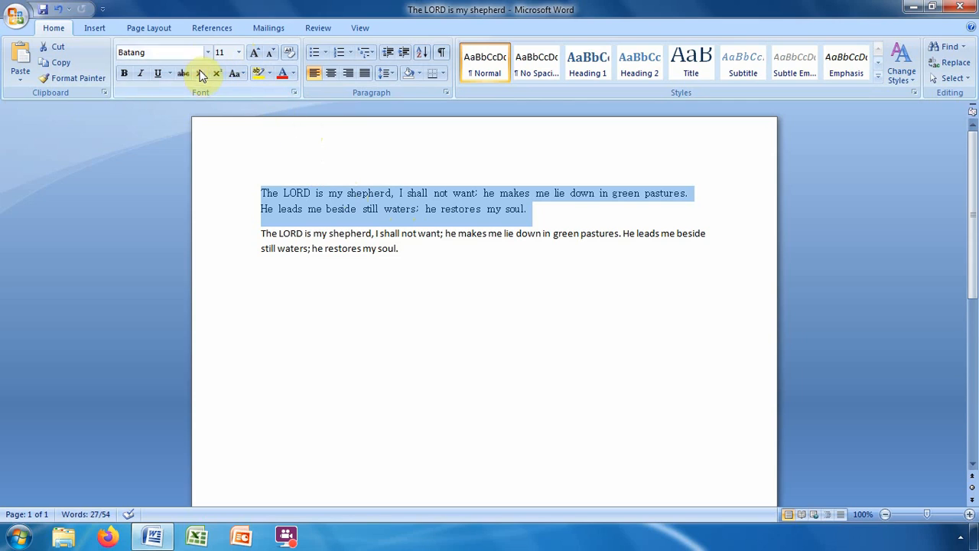
Set the first paragraph's font size to 18 and enlarge it in increments to 28.
click(240, 52)
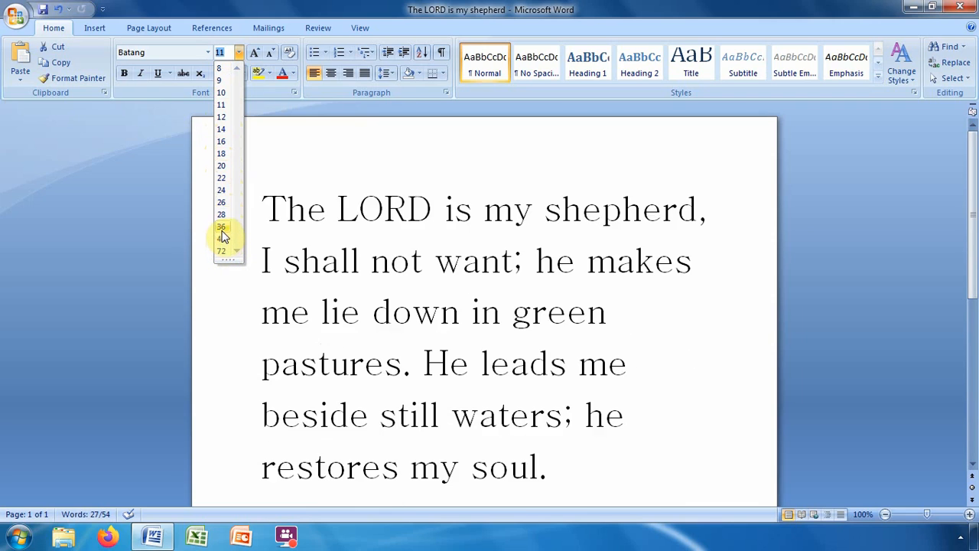
click(221, 154)
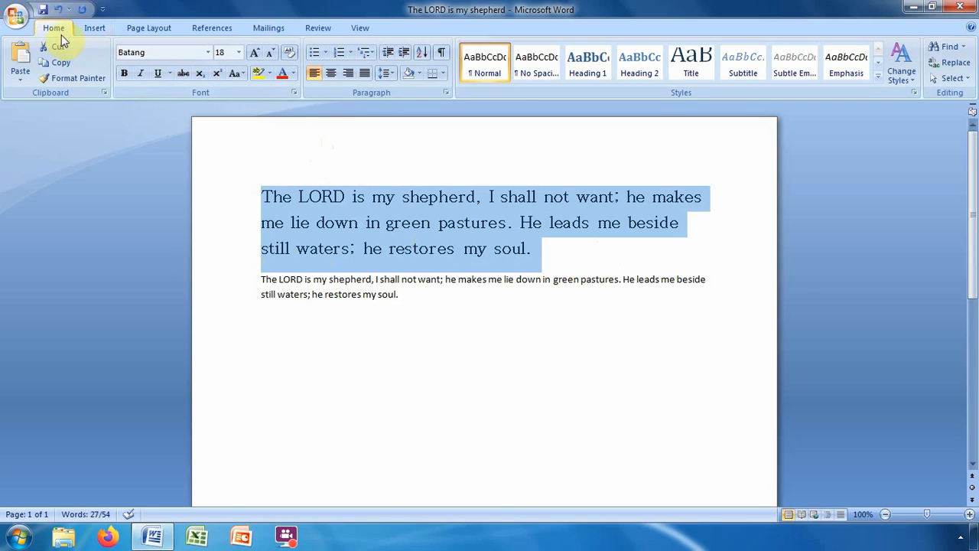
click(257, 53)
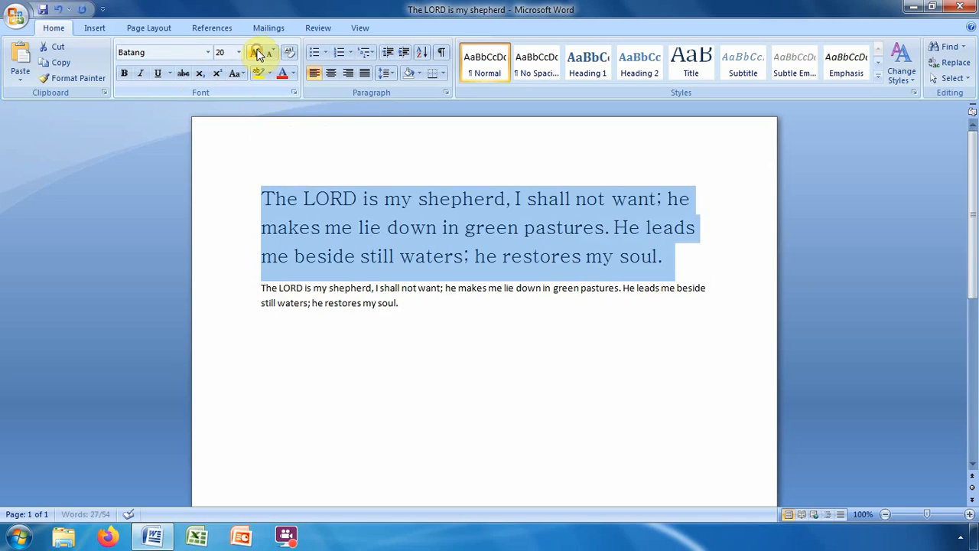
click(257, 53)
click(257, 53)
click(257, 53)
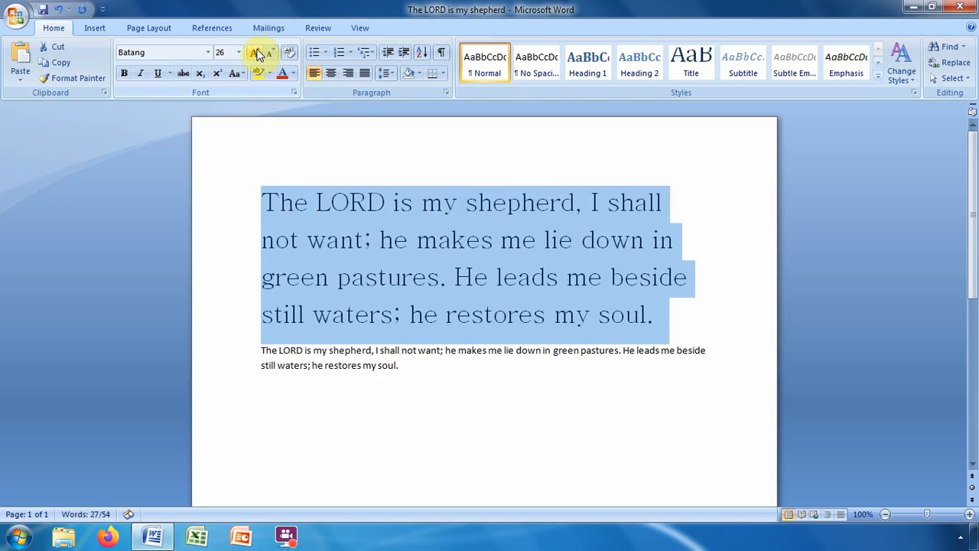
click(257, 53)
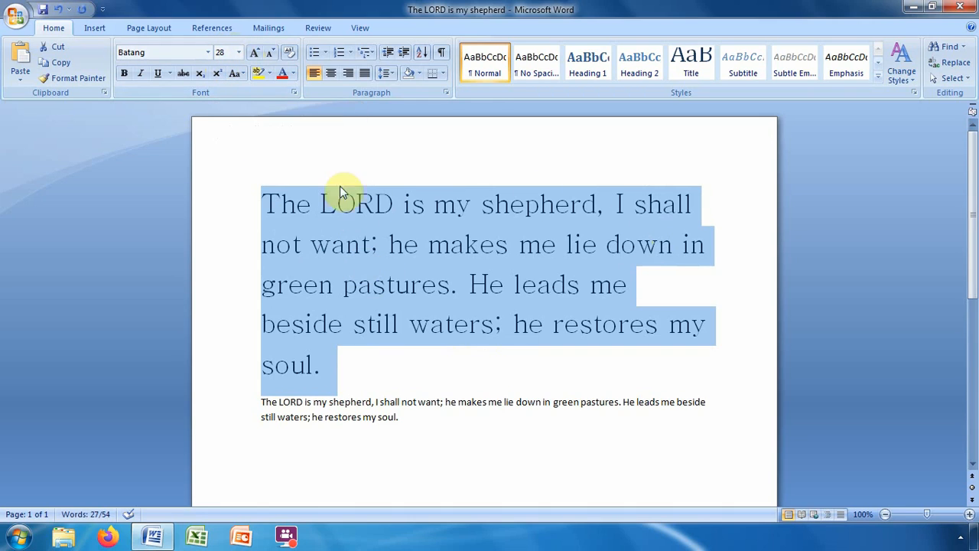
Shrink the first paragraph's text in increments to font size 16 and clear the selection.
click(271, 53)
click(271, 54)
click(272, 54)
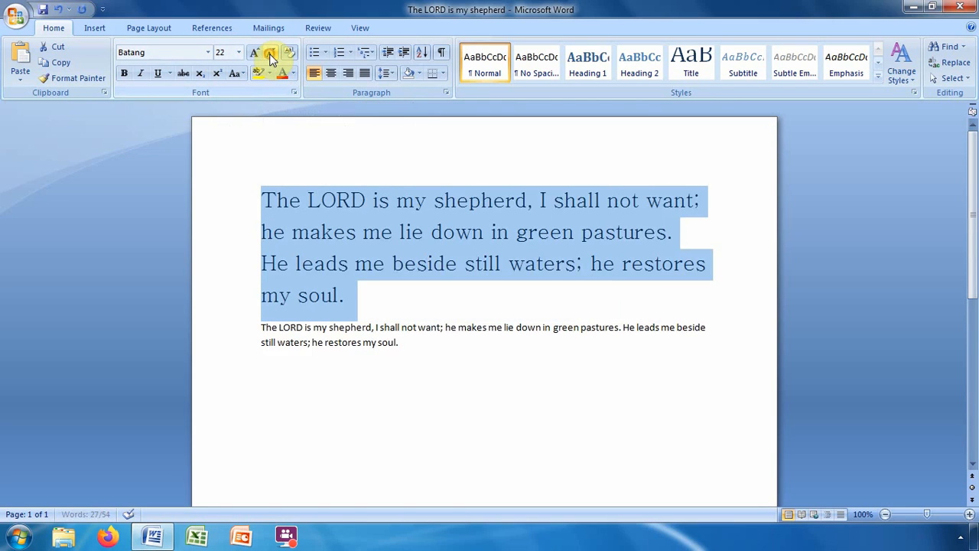
click(272, 53)
click(272, 53)
click(272, 53)
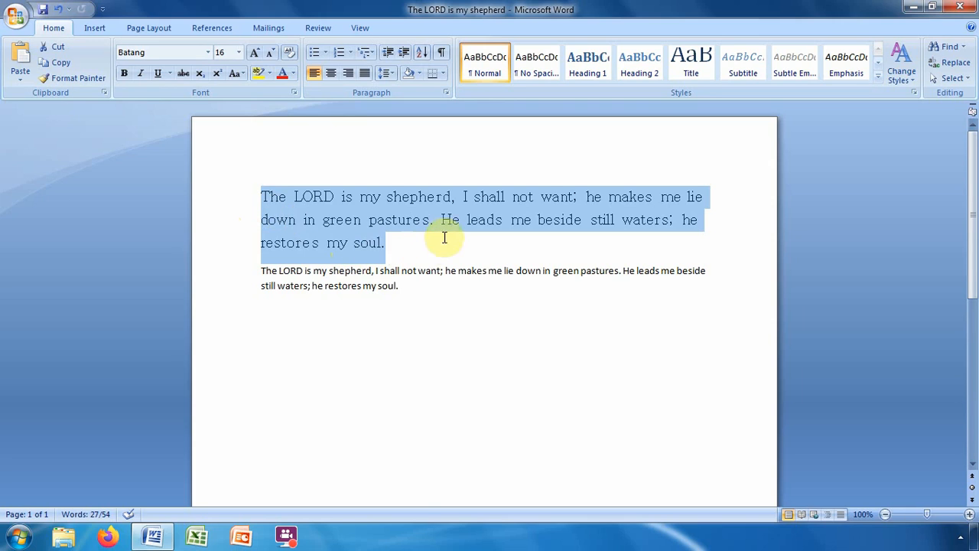
click(394, 244)
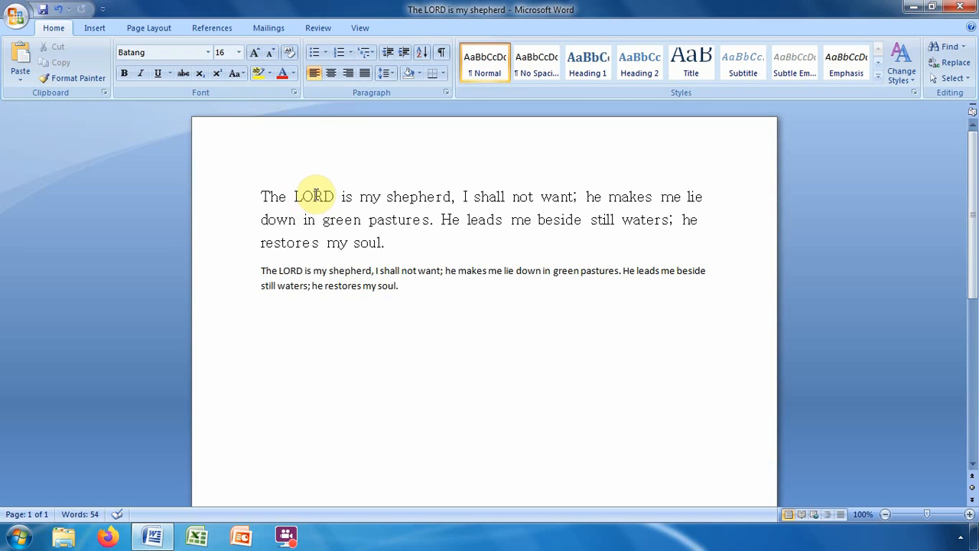
Make the word "LORD" in the first paragraph bold and deselect it.
double_click(314, 196)
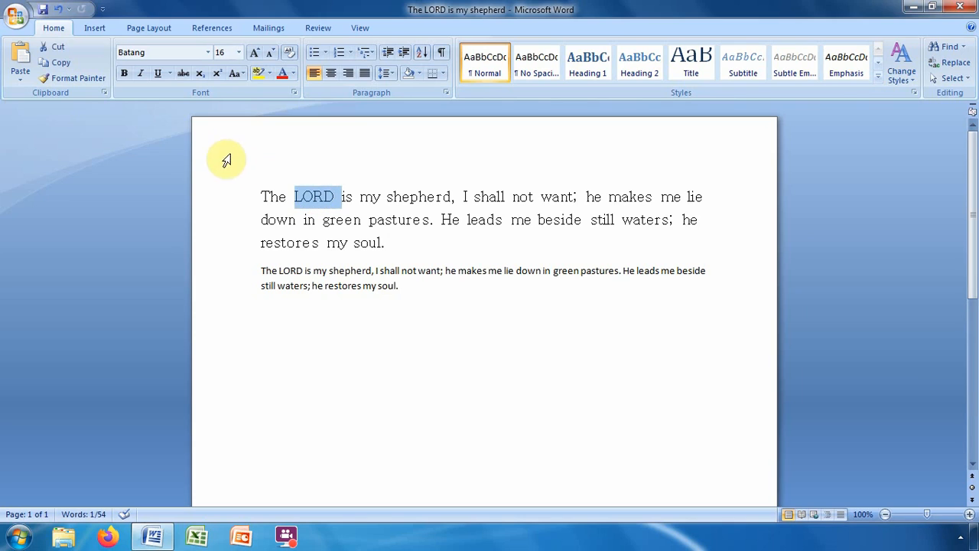
click(125, 75)
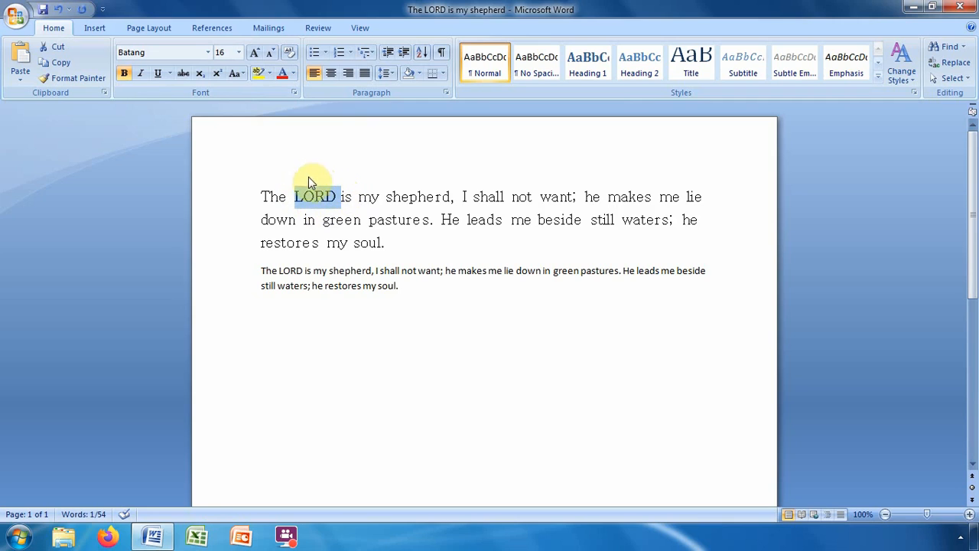
click(398, 240)
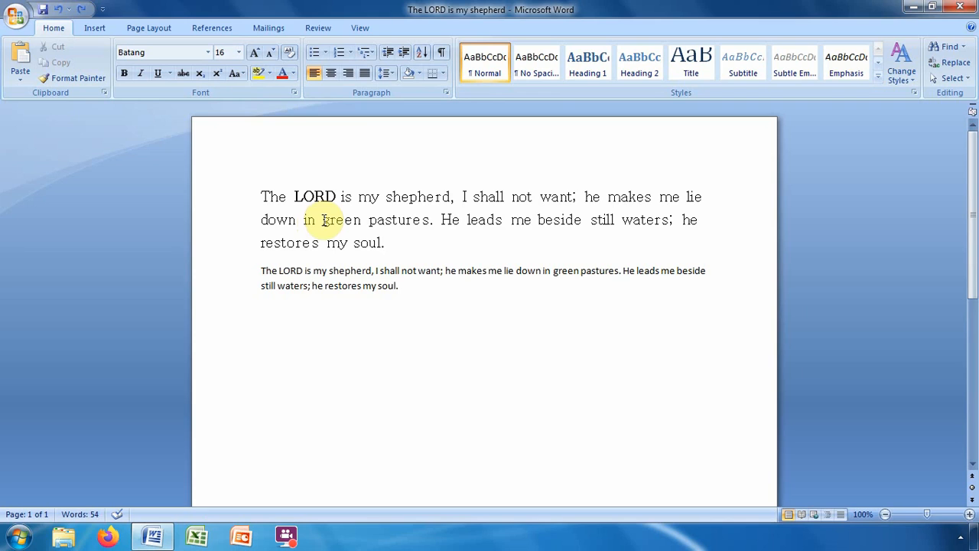
Italicize the words "green pastures" in the first paragraph and deselect them.
drag(323, 220, 399, 221)
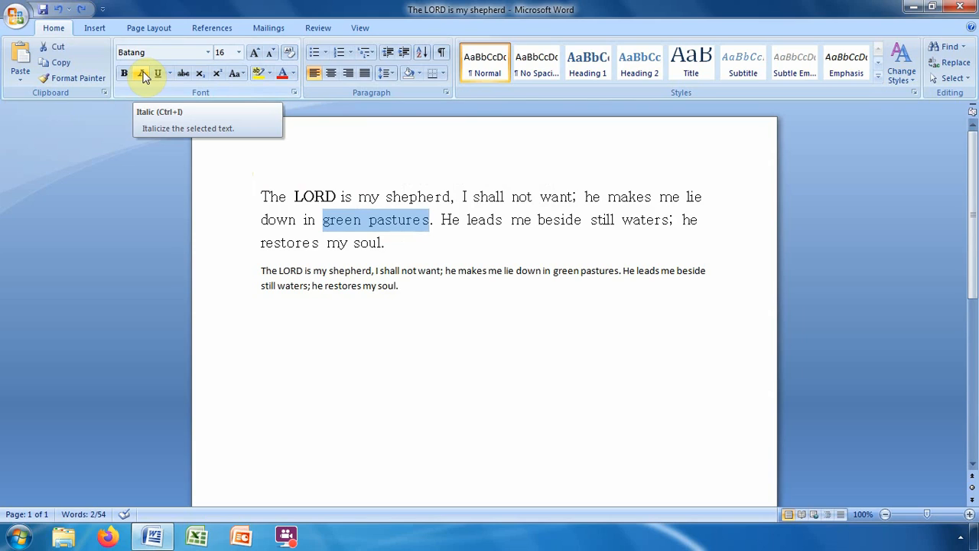
click(142, 74)
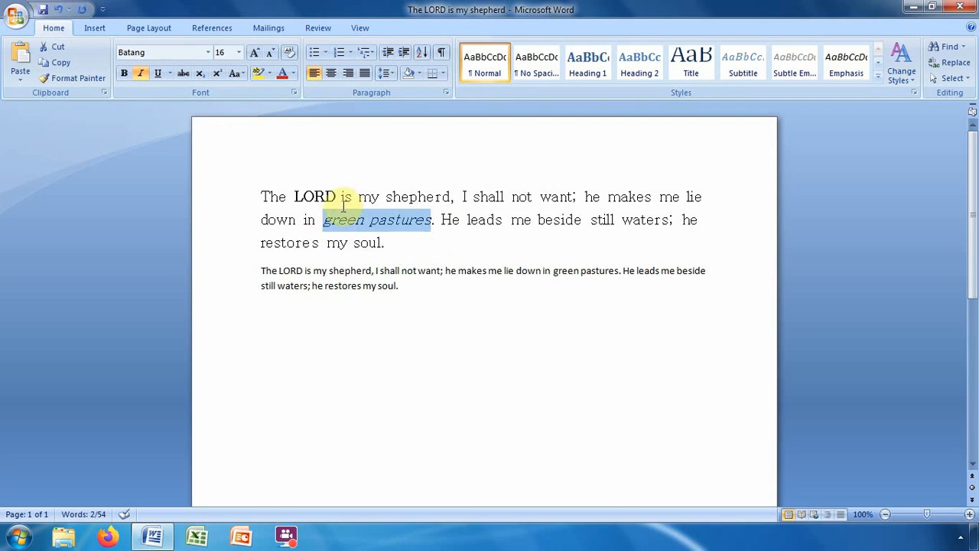
click(438, 234)
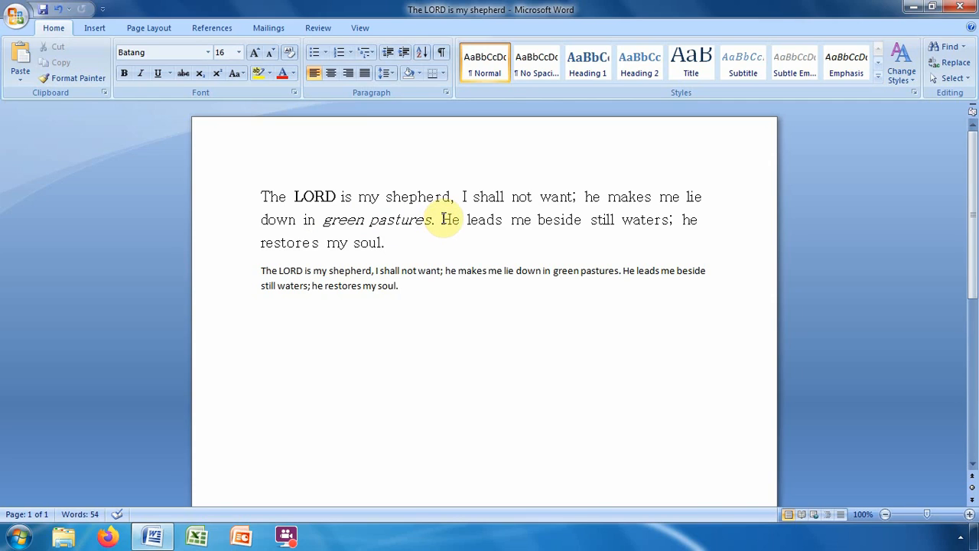
Underline "He leads me beside still waters" in the first paragraph with the double underline style.
drag(443, 220, 648, 226)
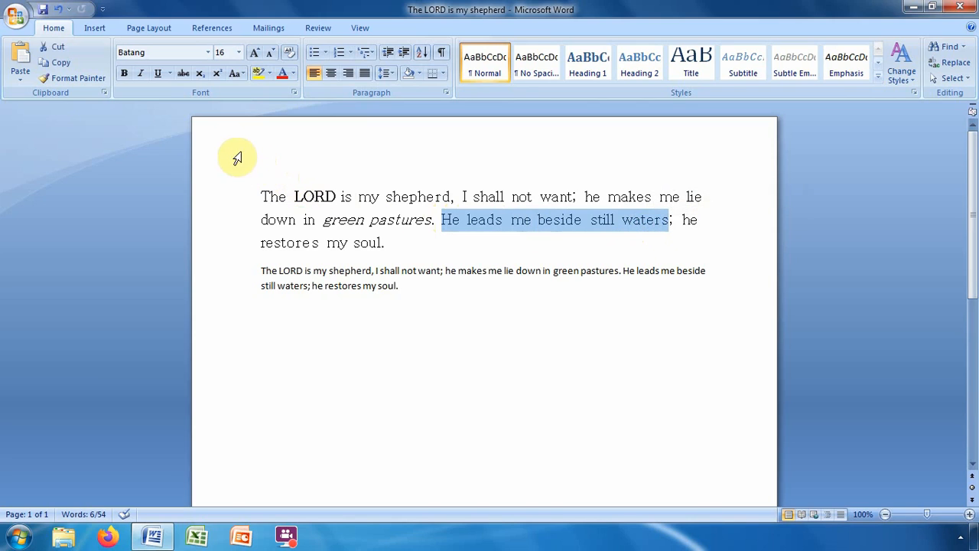
click(158, 74)
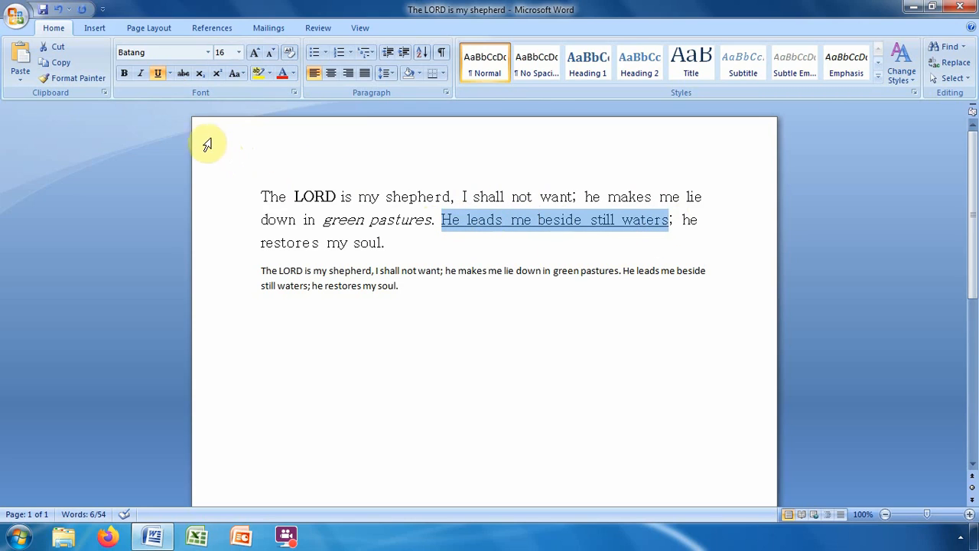
click(170, 74)
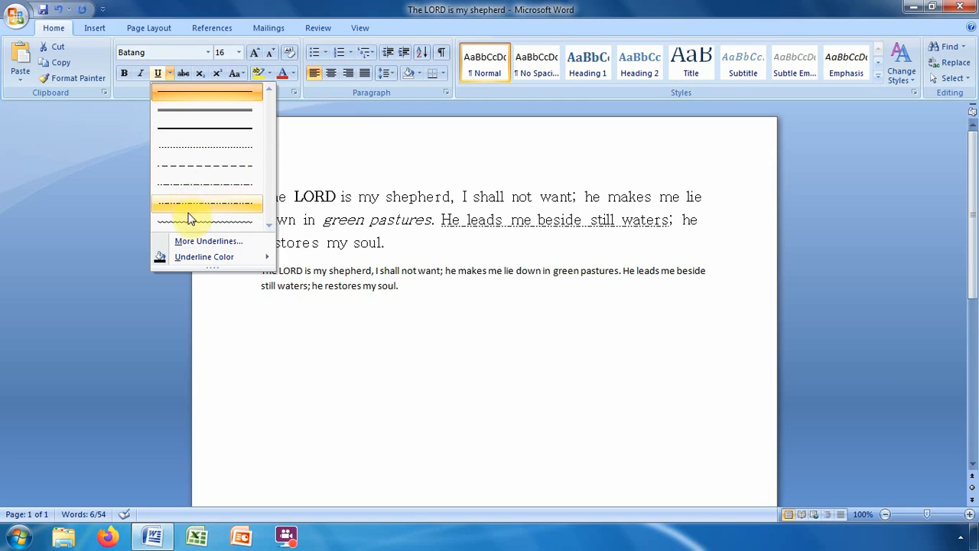
click(199, 113)
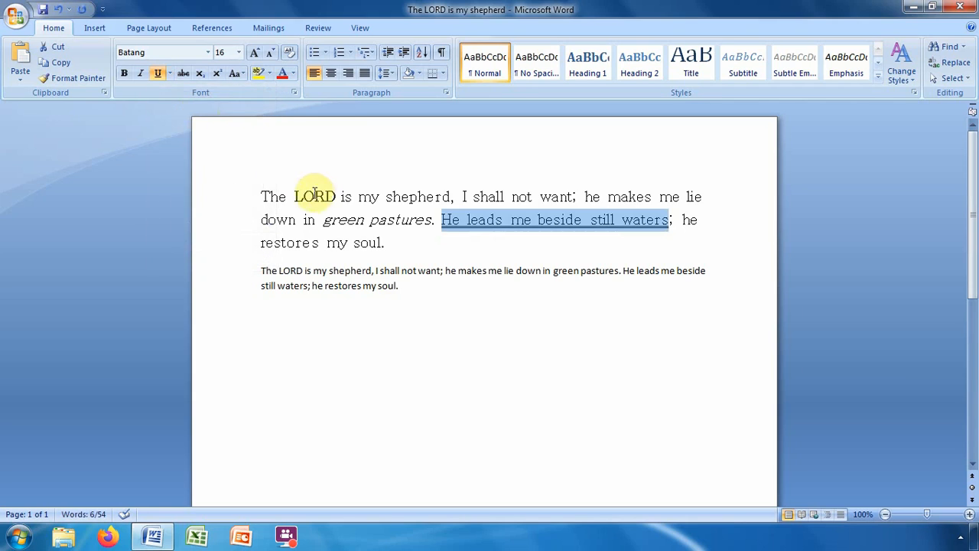
Strike through "I shall not want" in the first paragraph and deselect it.
click(457, 243)
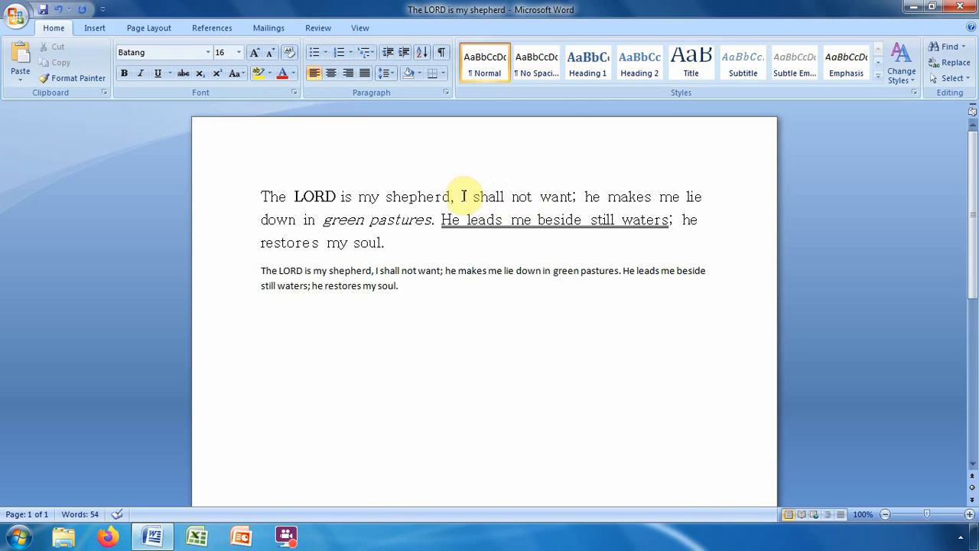
drag(462, 197, 557, 202)
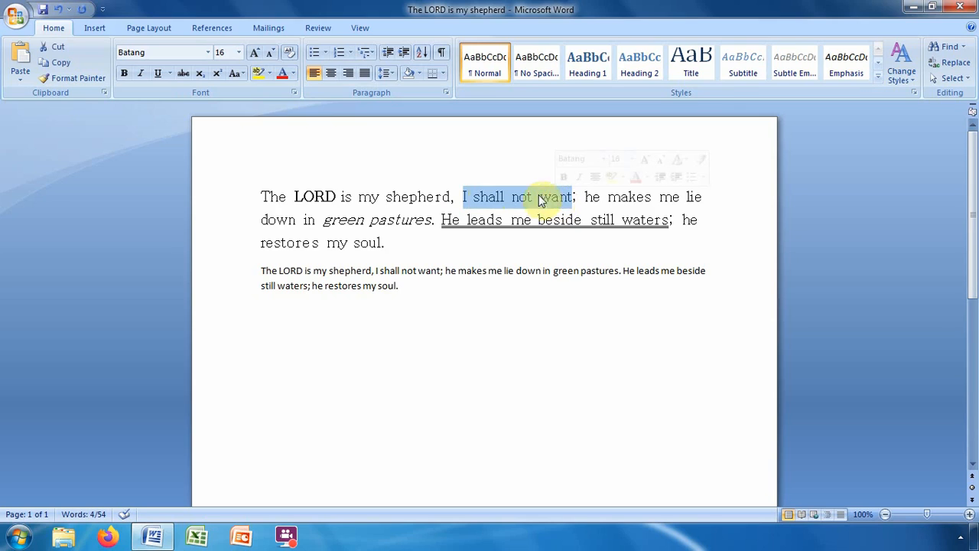
click(182, 74)
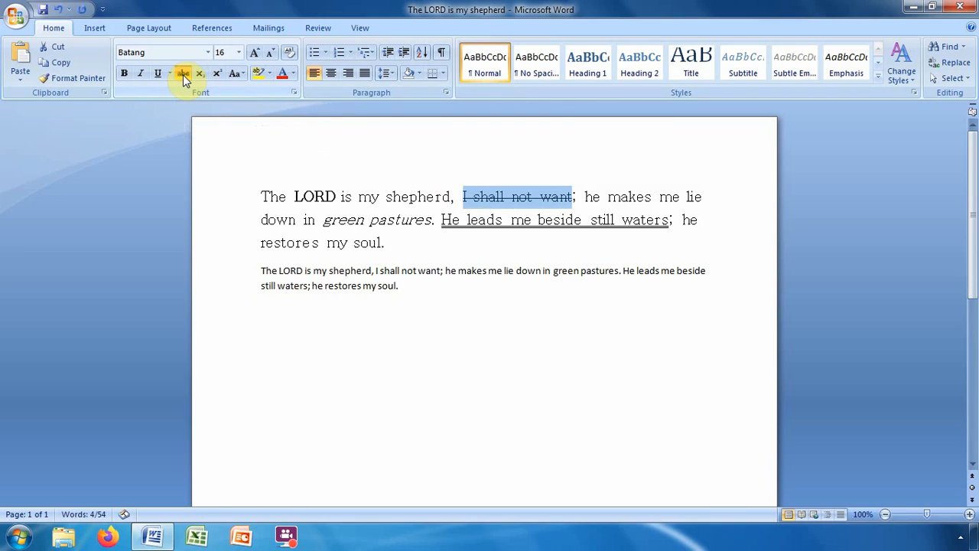
click(607, 199)
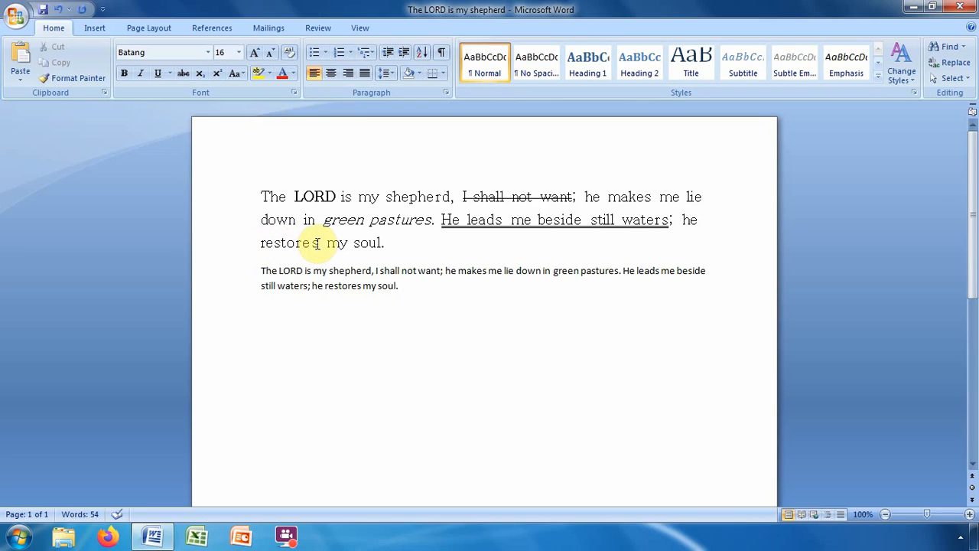
Try subscript and superscript on the letters "stores" in the first paragraph, return them to normal text and deselect them.
drag(319, 243, 277, 247)
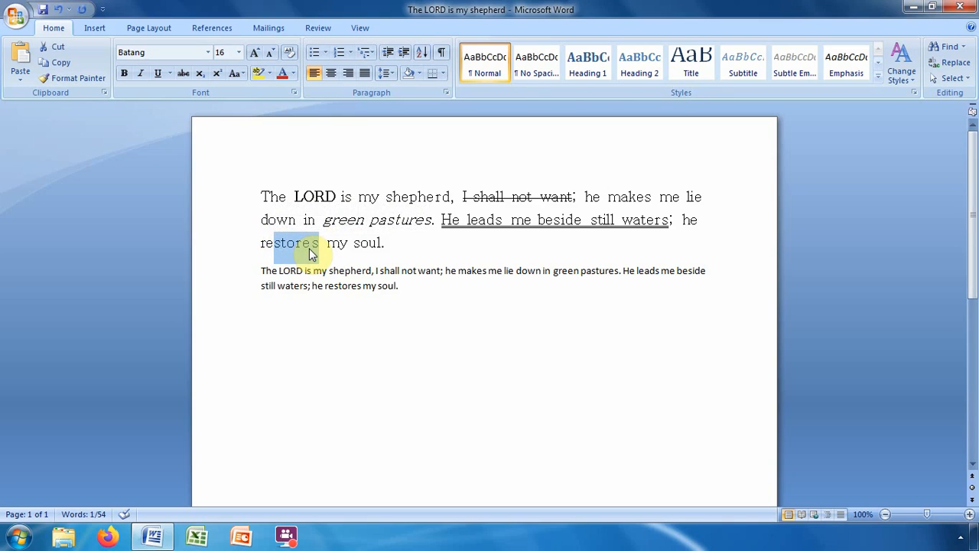
click(200, 74)
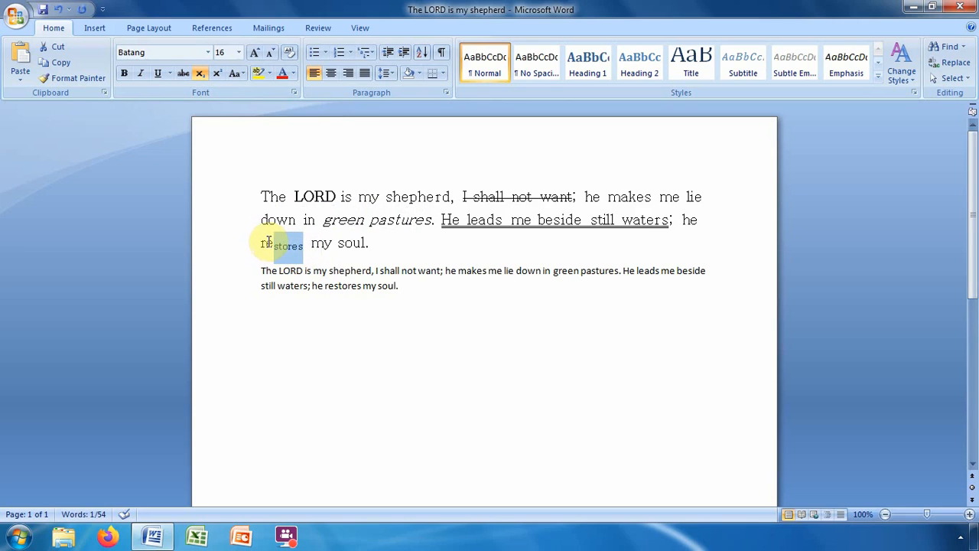
click(220, 74)
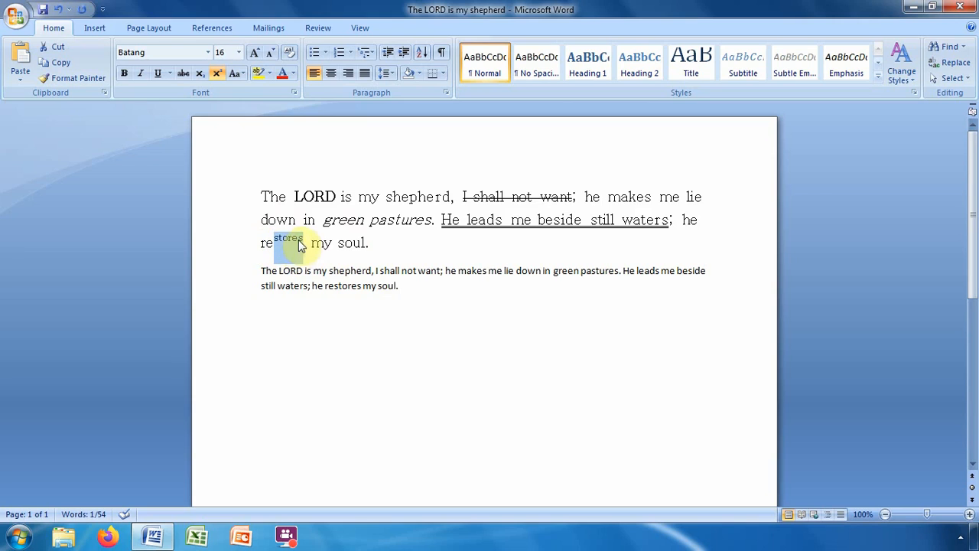
click(218, 73)
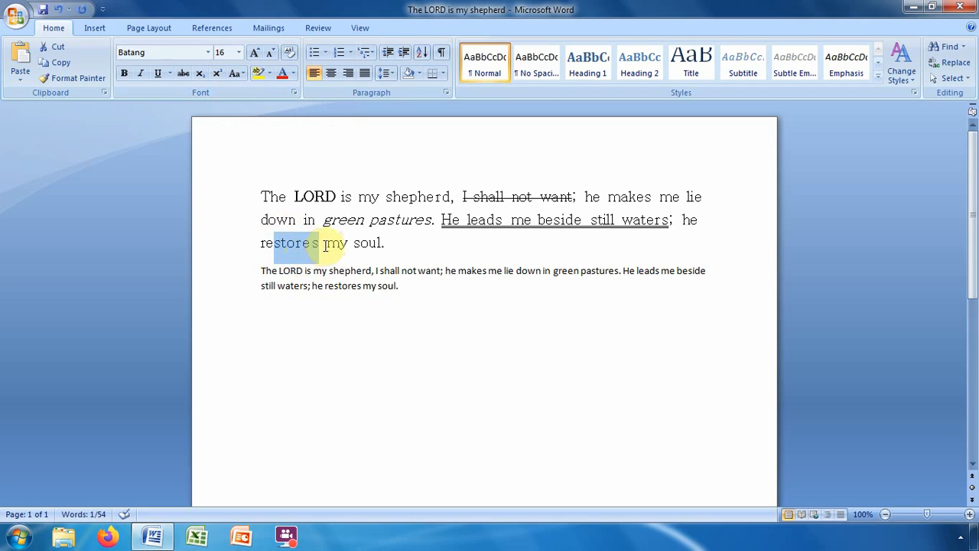
click(406, 245)
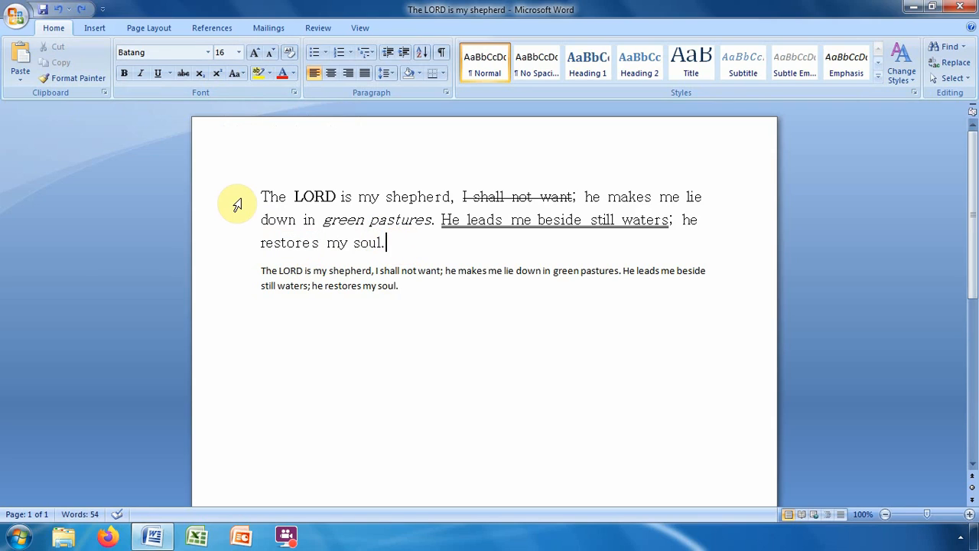
Convert the first paragraph's last line, "restores my soul.", to uppercase.
click(228, 249)
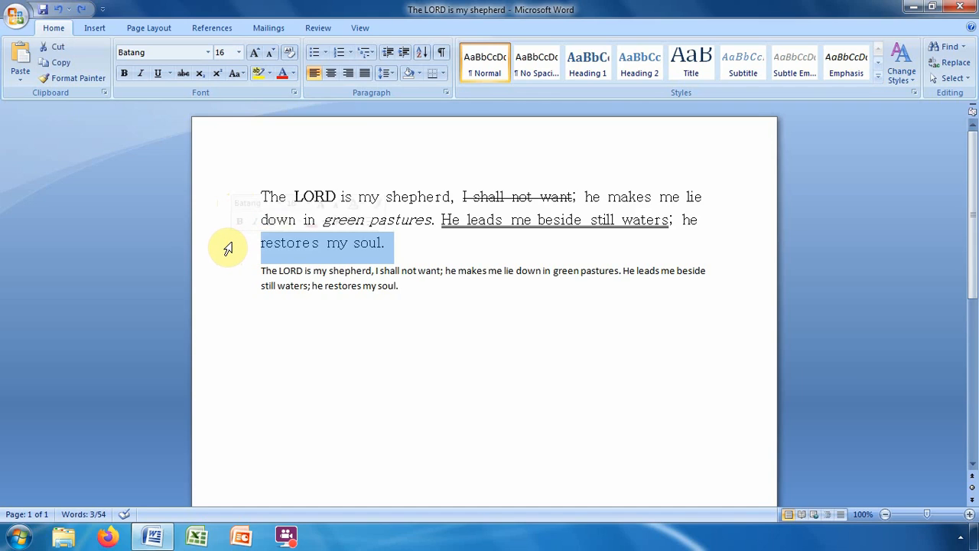
click(237, 73)
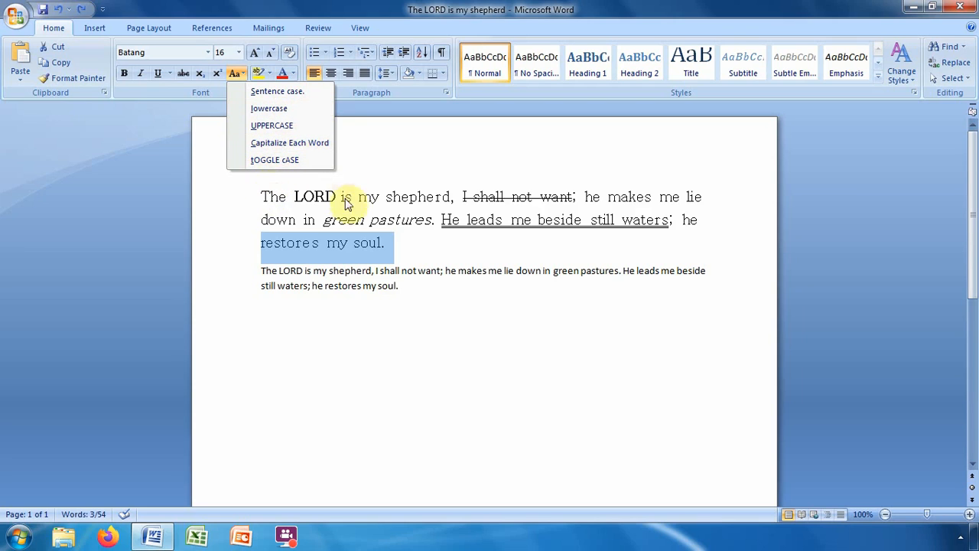
click(276, 127)
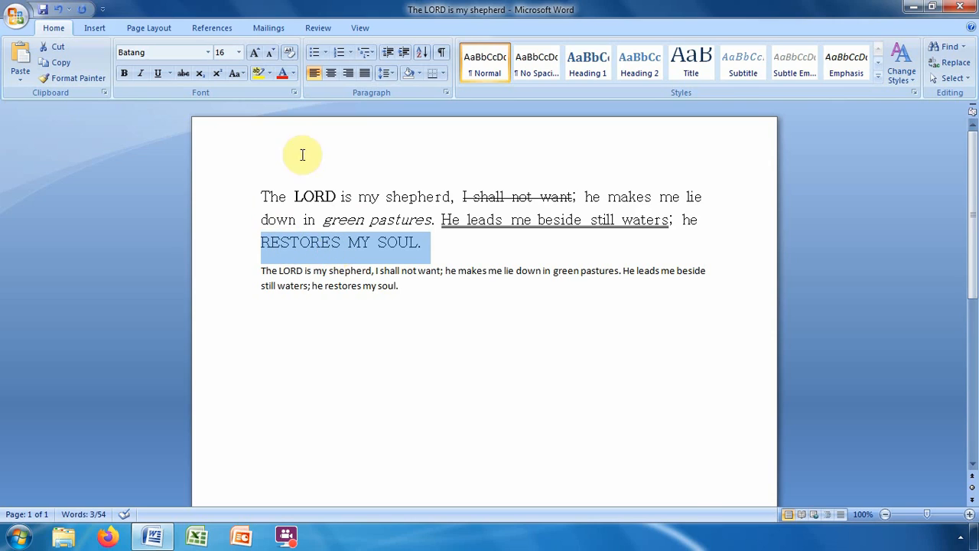
Highlight "RESTORES MY SOUL." in bright green and clear the selection.
click(269, 74)
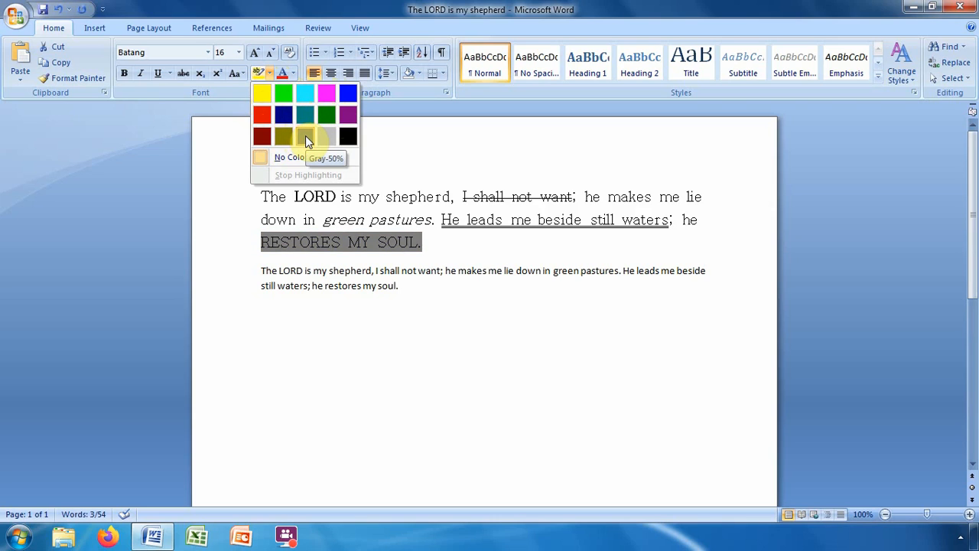
click(286, 94)
click(329, 189)
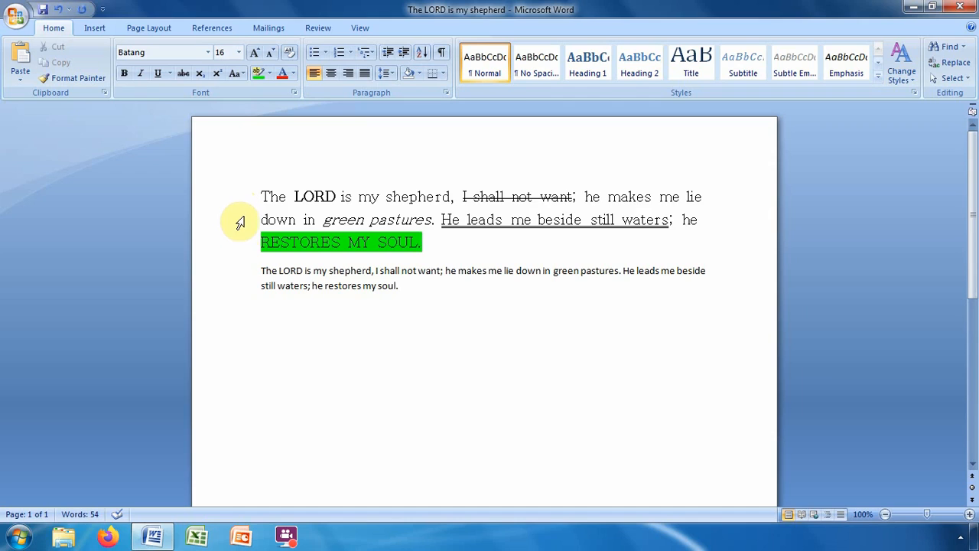
Change the font color of the whole second paragraph to red and deselect it.
click(242, 280)
drag(243, 280, 245, 288)
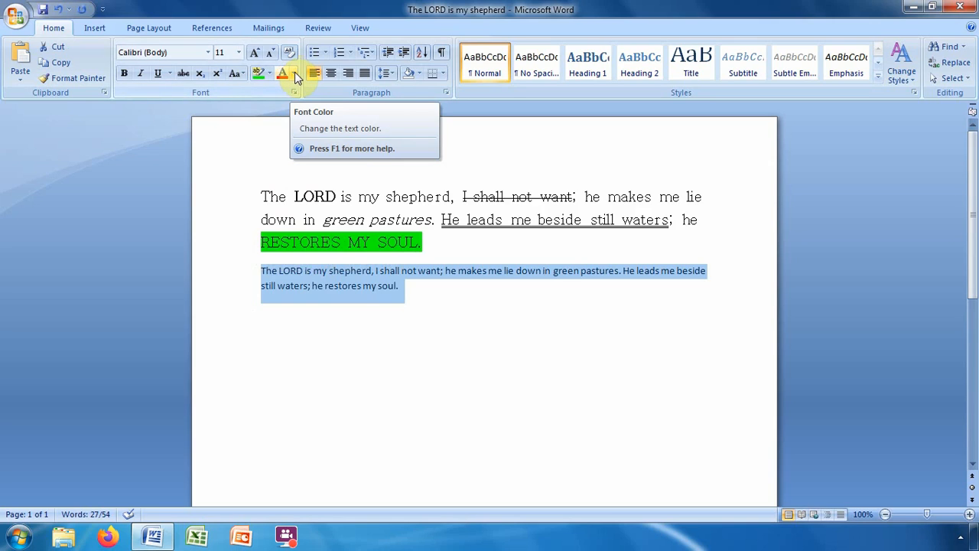
click(295, 74)
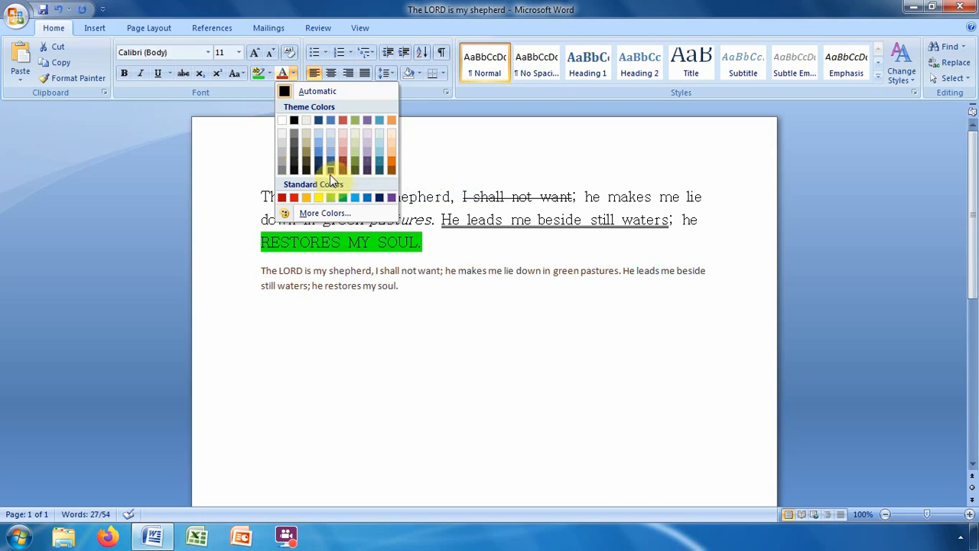
click(295, 198)
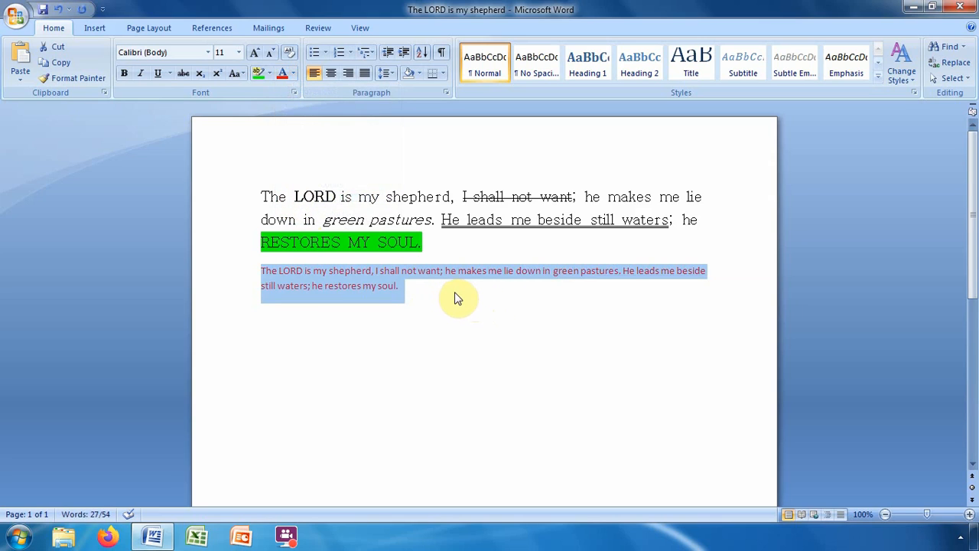
click(457, 299)
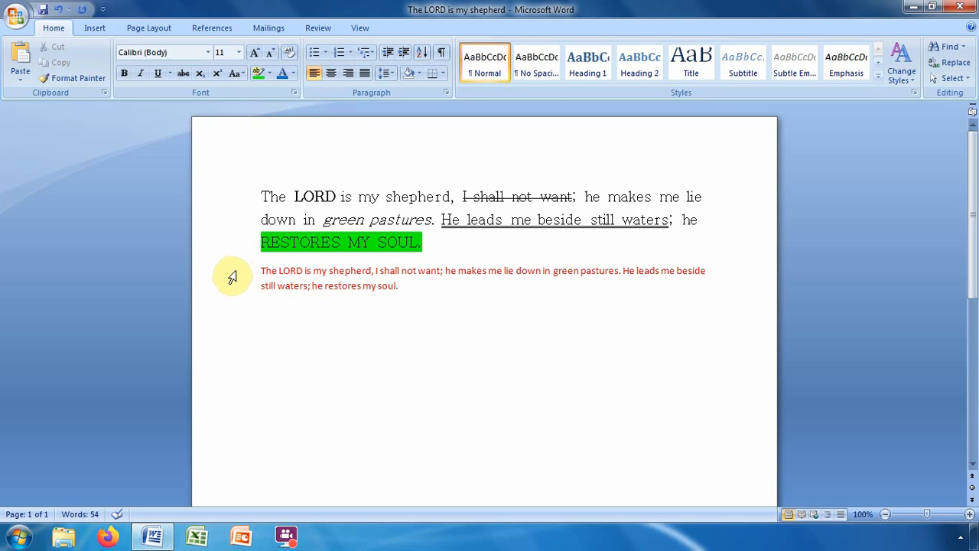
Format the first line of the second paragraph as bold, italic and underlined with a single line.
click(233, 273)
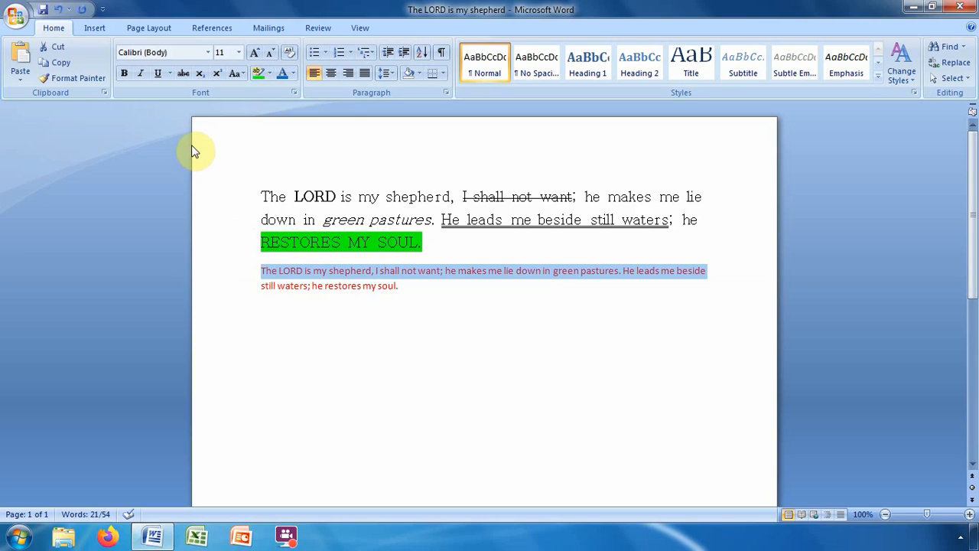
click(126, 76)
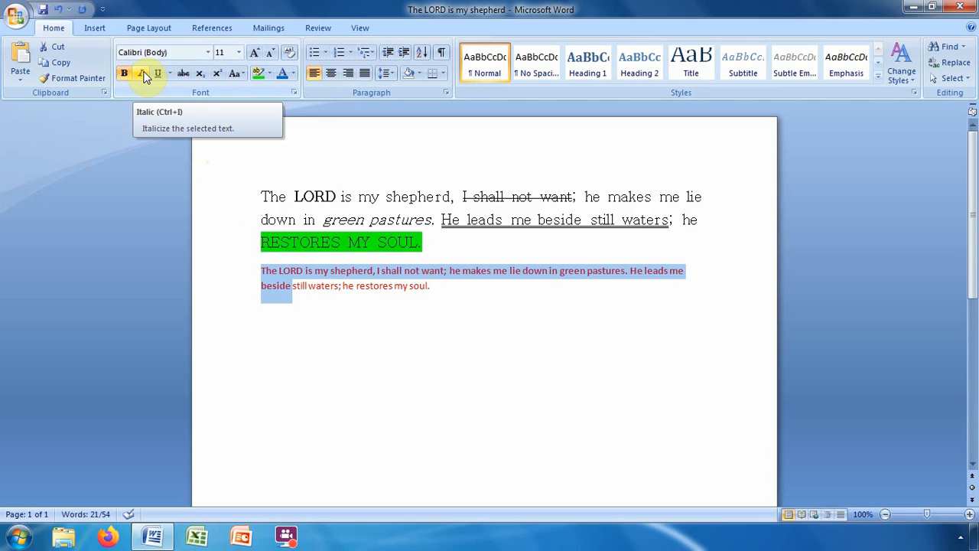
click(144, 72)
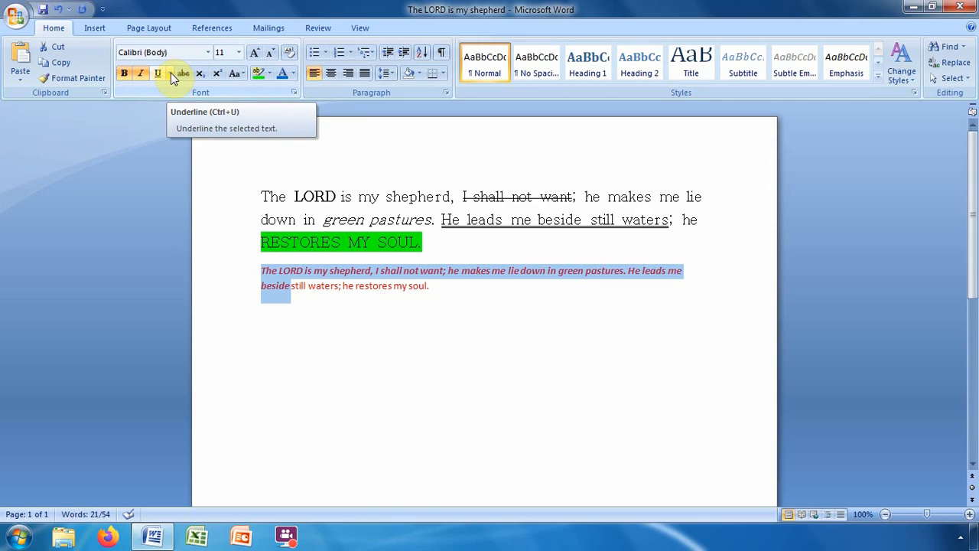
click(170, 72)
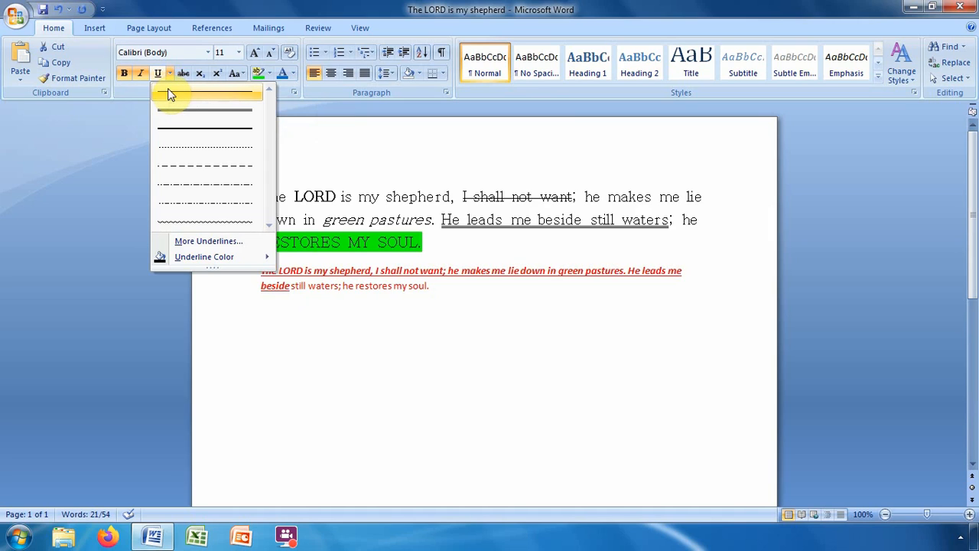
click(169, 94)
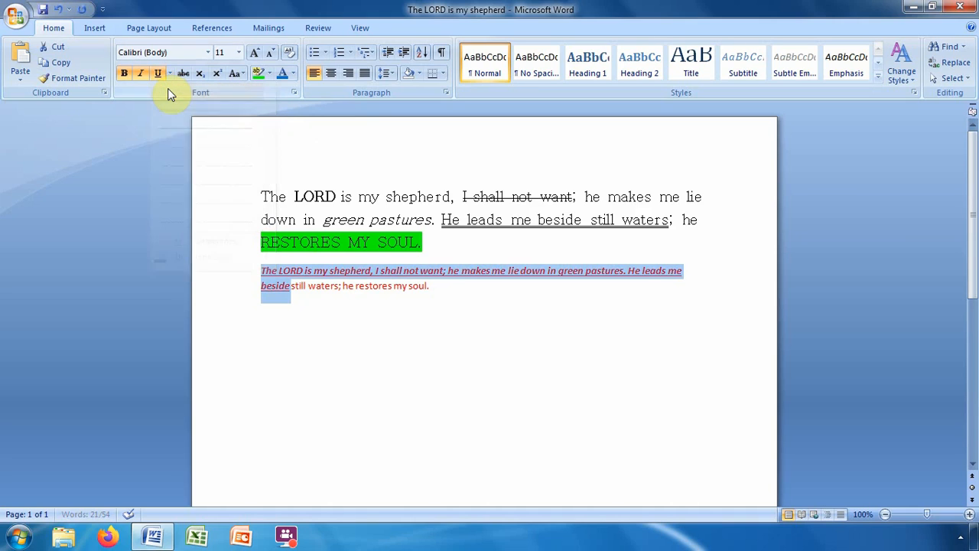
Convert the selected bold text in the second paragraph to uppercase, color it blue and clear the selection.
click(242, 74)
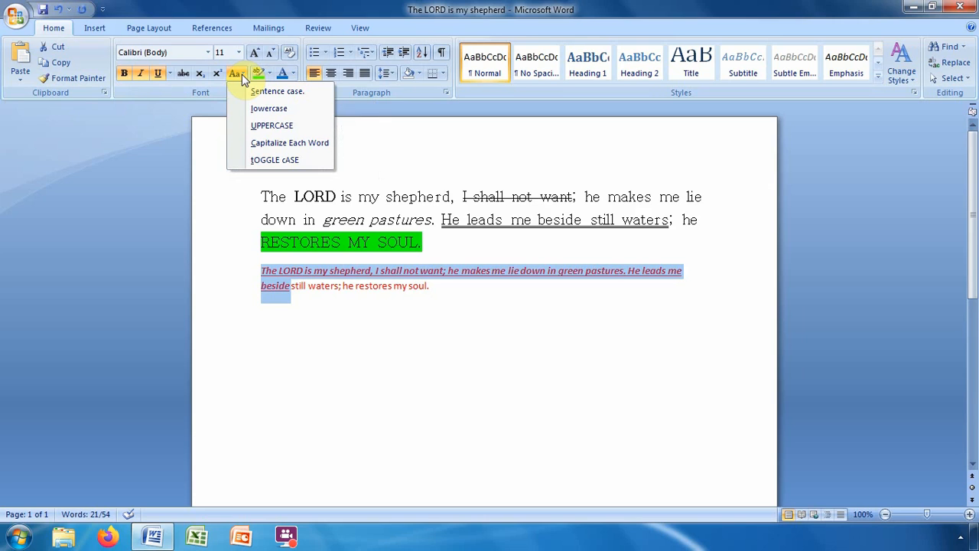
click(253, 125)
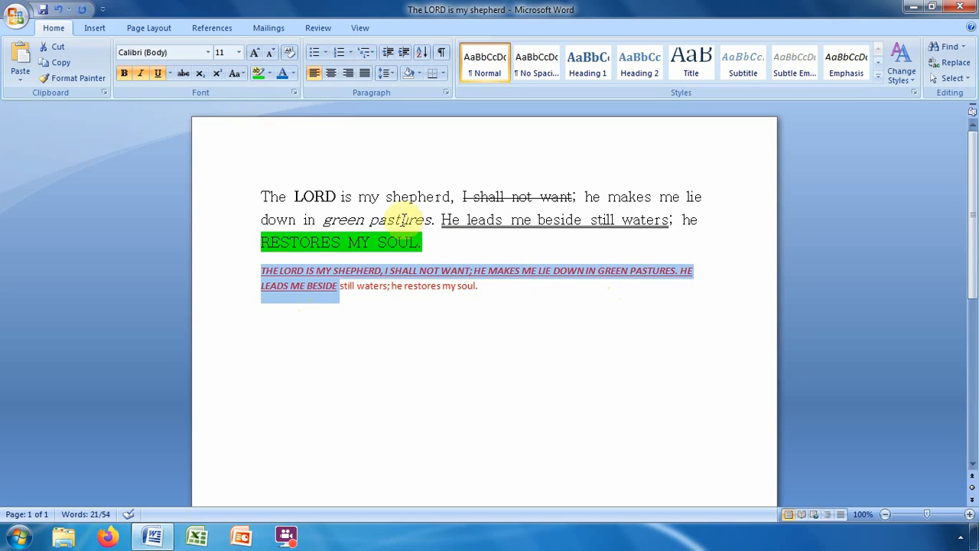
click(292, 74)
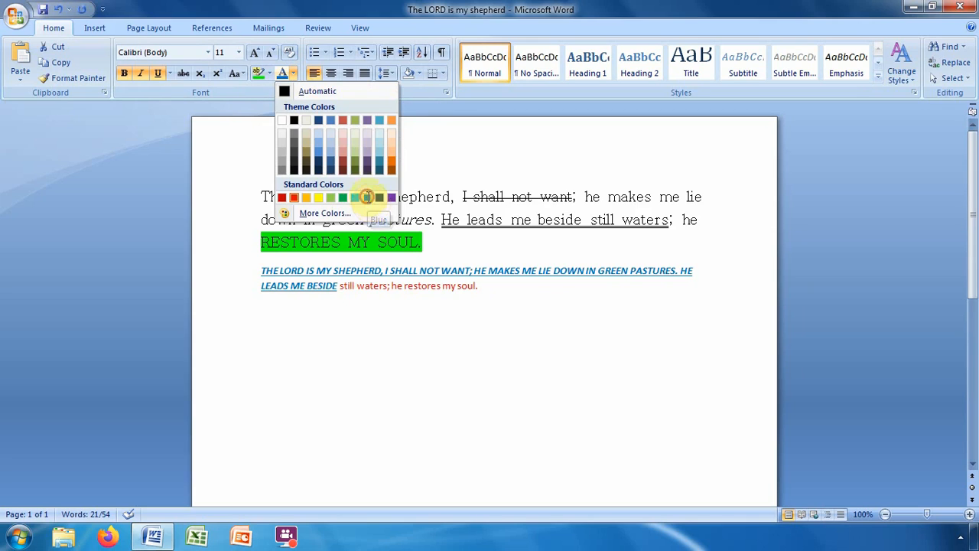
click(367, 196)
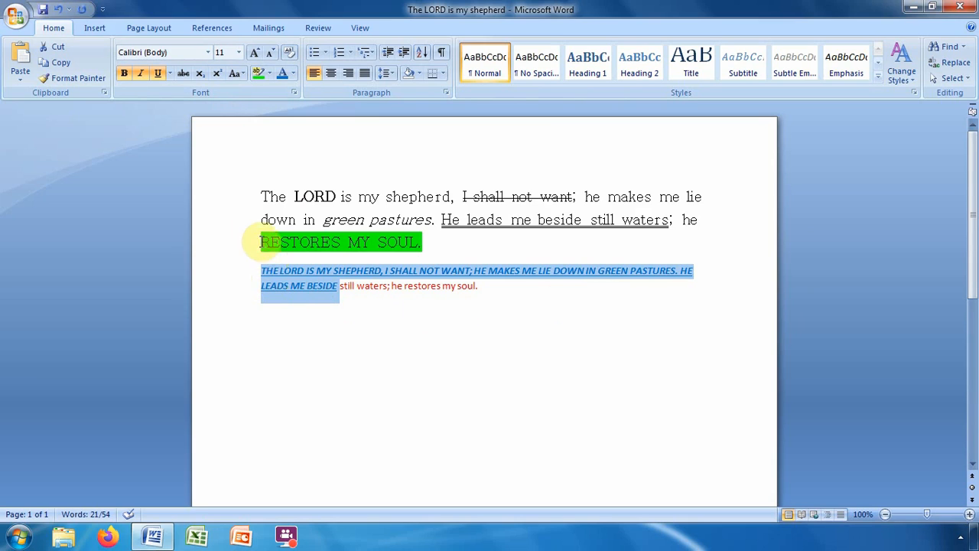
key(Right)
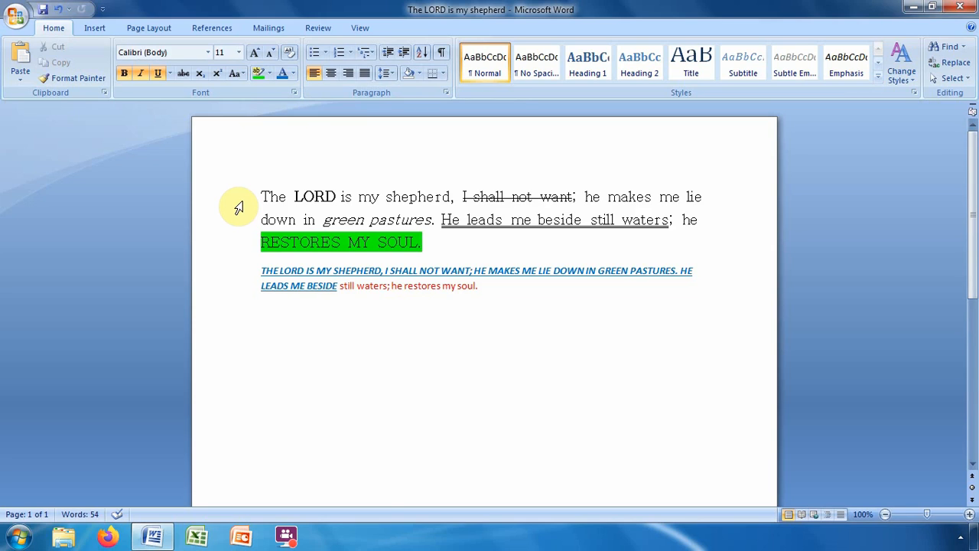
Remove the bold formatting from the word "LORD" in the first paragraph, keeping the word selected.
double_click(308, 196)
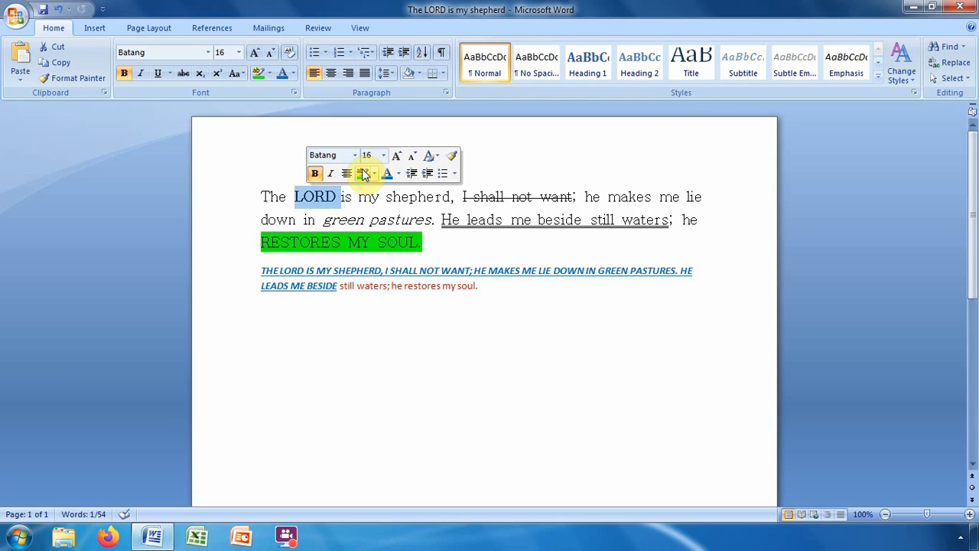
click(316, 175)
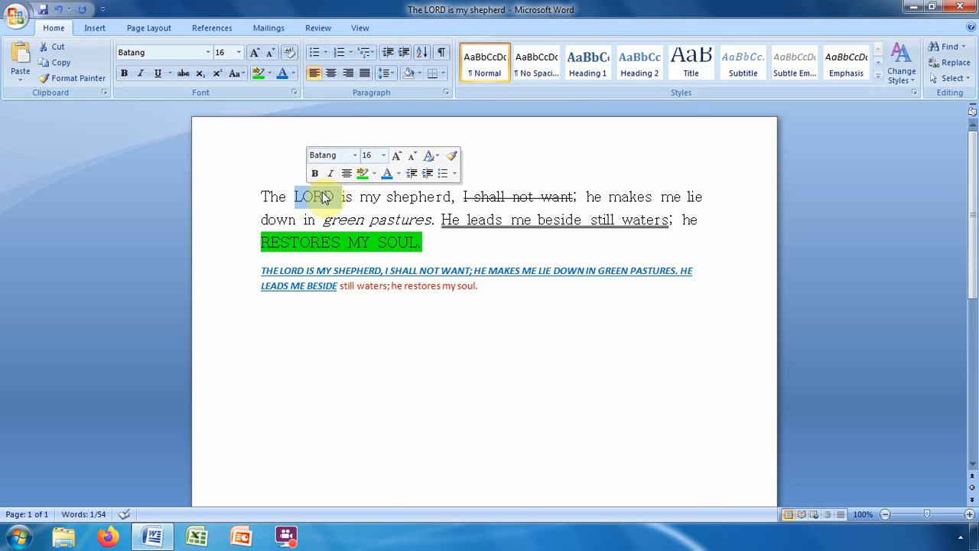
double_click(323, 197)
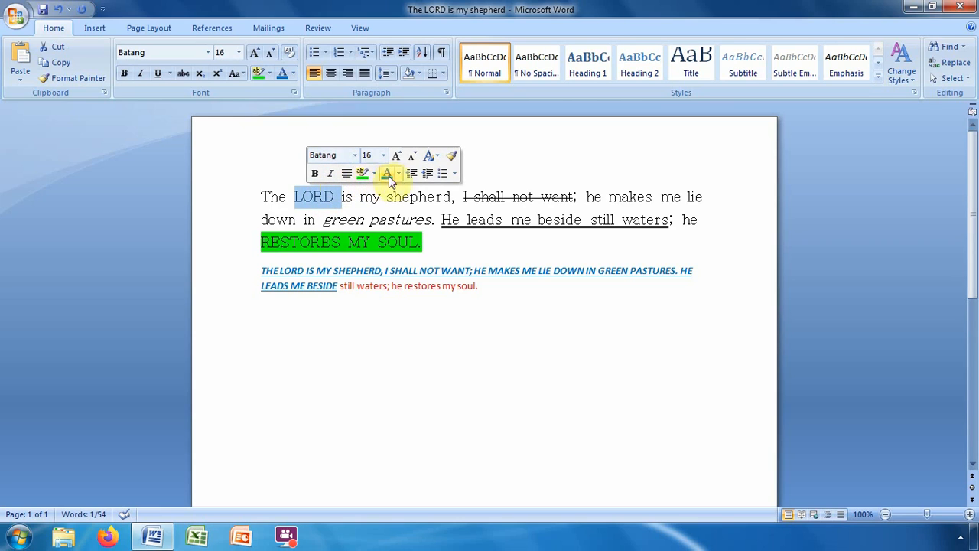